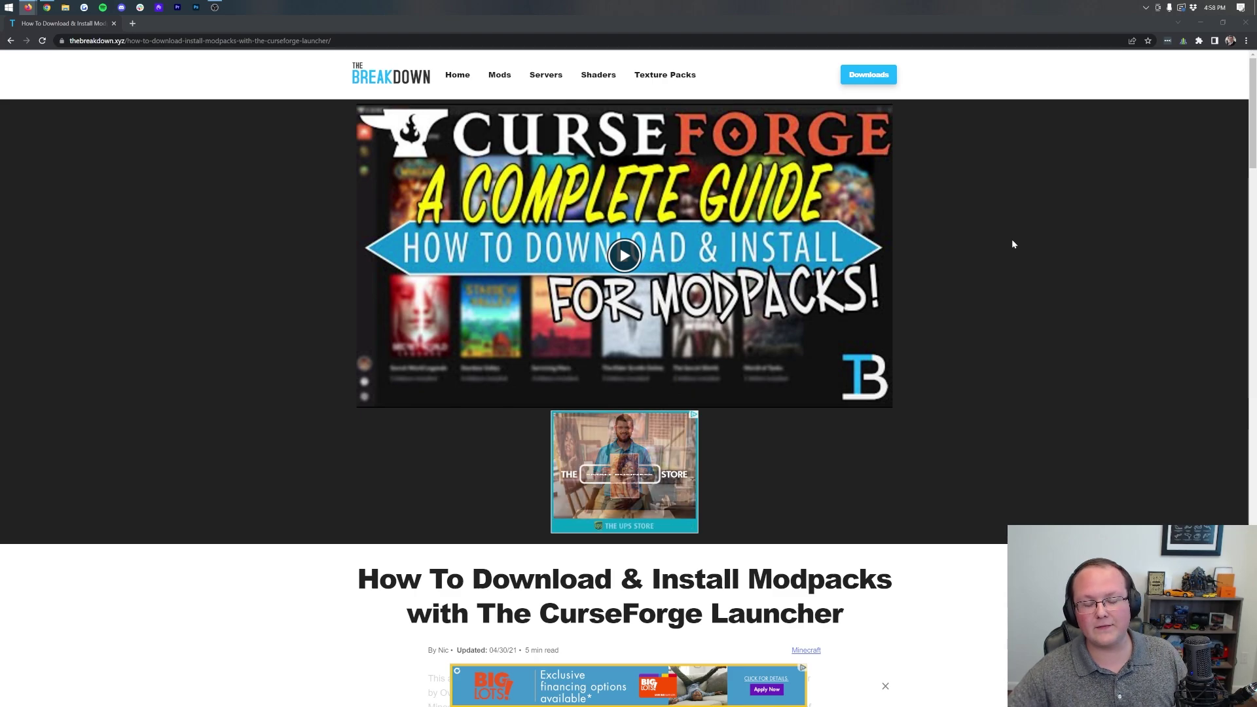
- Follow the article's link to the CurseForge site and download the CurseForge installer for Windows
{"action": "scroll", "coordinate": [1008, 246], "scroll_direction": "down", "scroll_amount": 3}
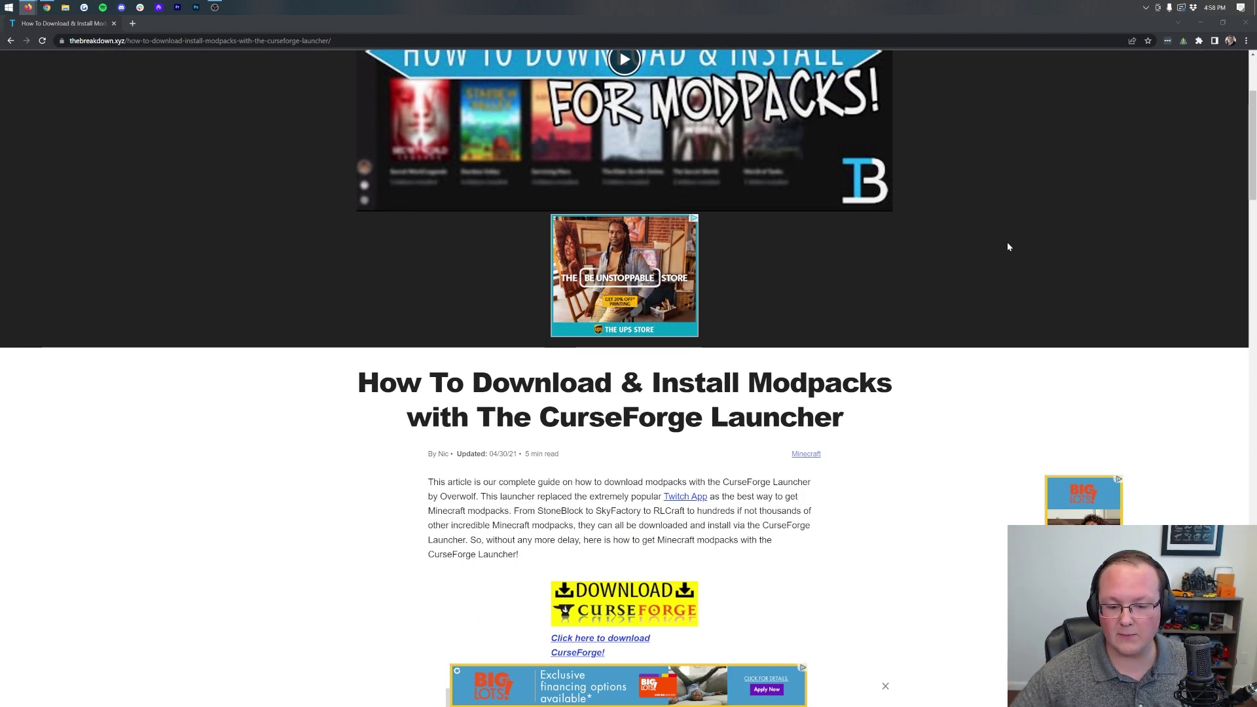
{"action": "scroll", "coordinate": [1007, 246], "scroll_direction": "down", "scroll_amount": 5}
{"action": "left_click", "coordinate": [594, 308]}
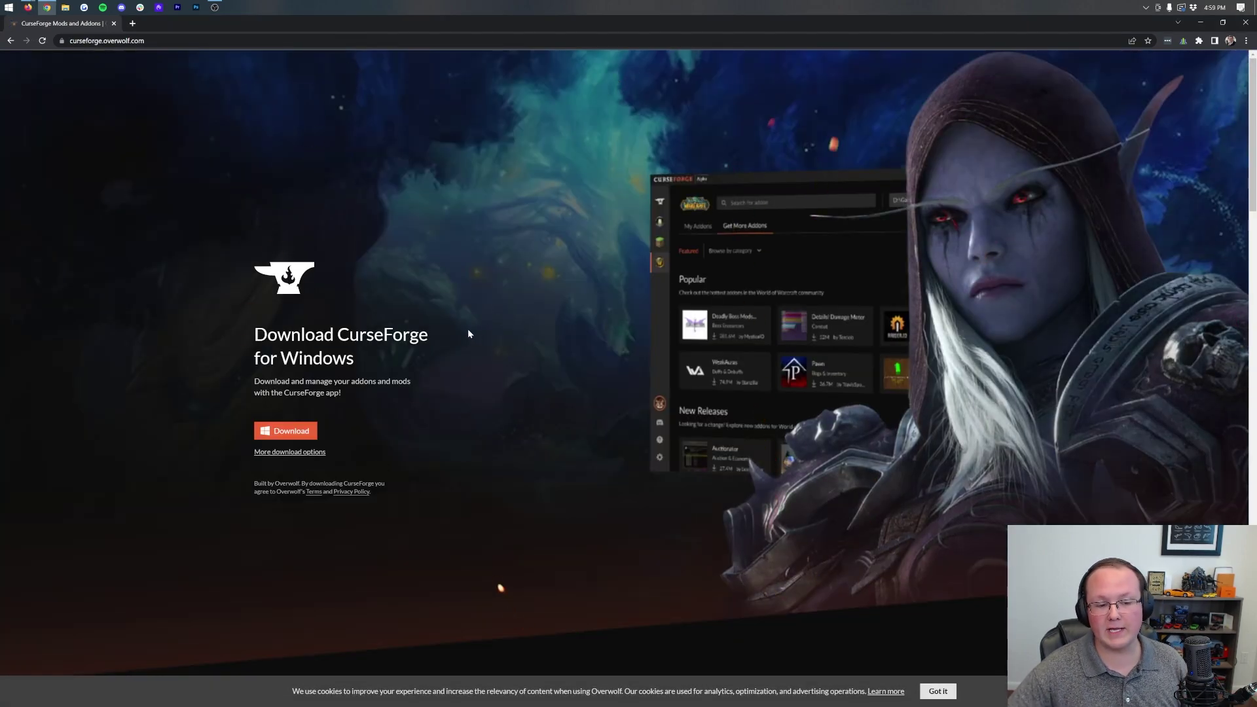
{"action": "left_click", "coordinate": [297, 432]}
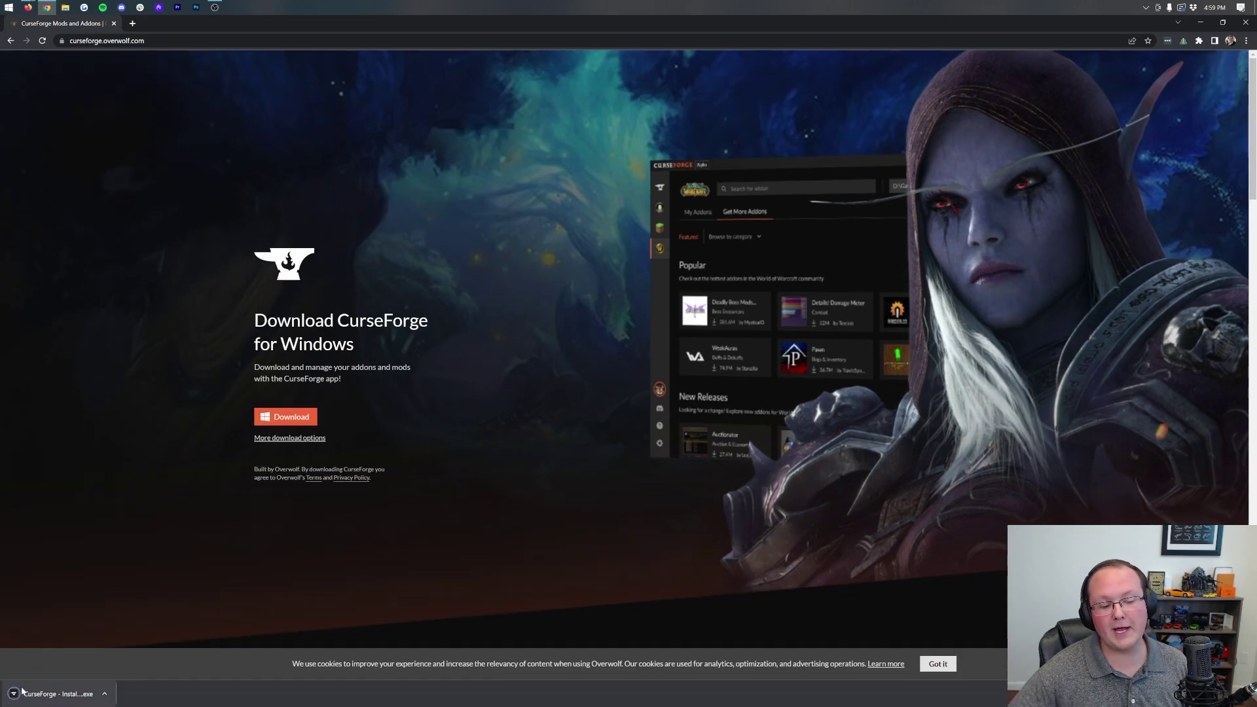
- Move the CurseForge installer from the Downloads folder to the desktop
{"action": "left_click", "coordinate": [1200, 23]}
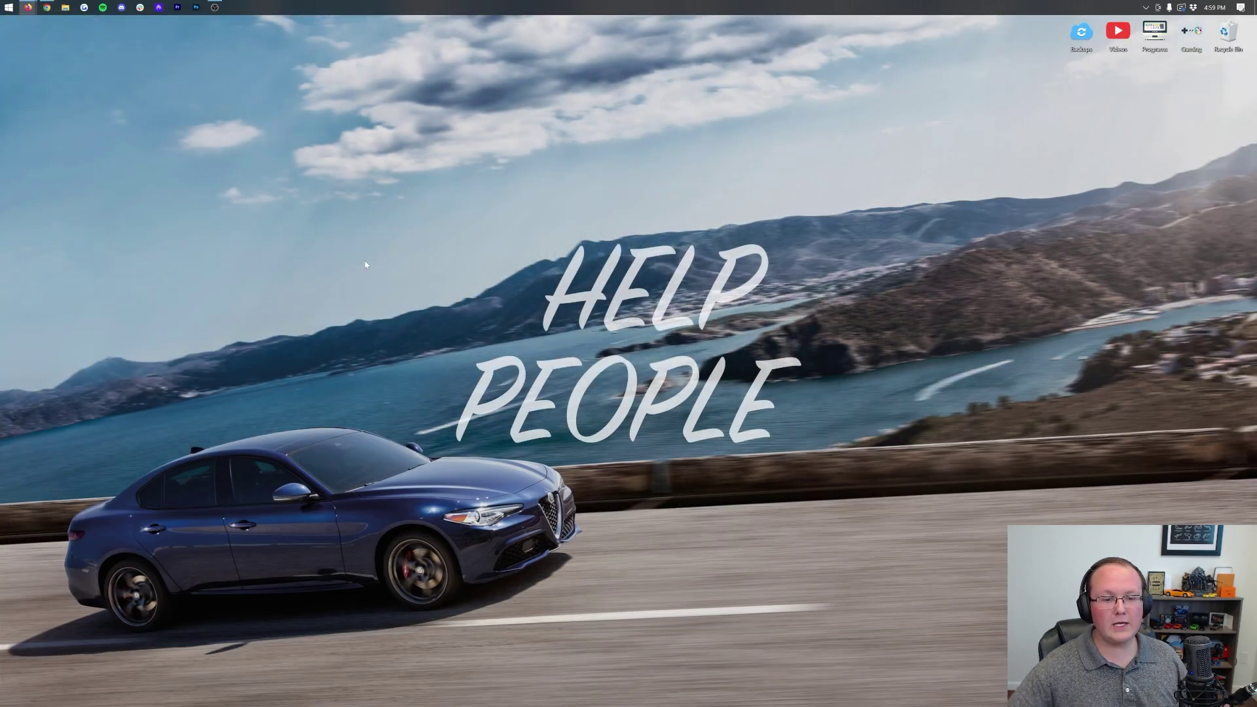
{"action": "left_click", "coordinate": [2, 4]}
{"action": "type", "text": "downloads"}
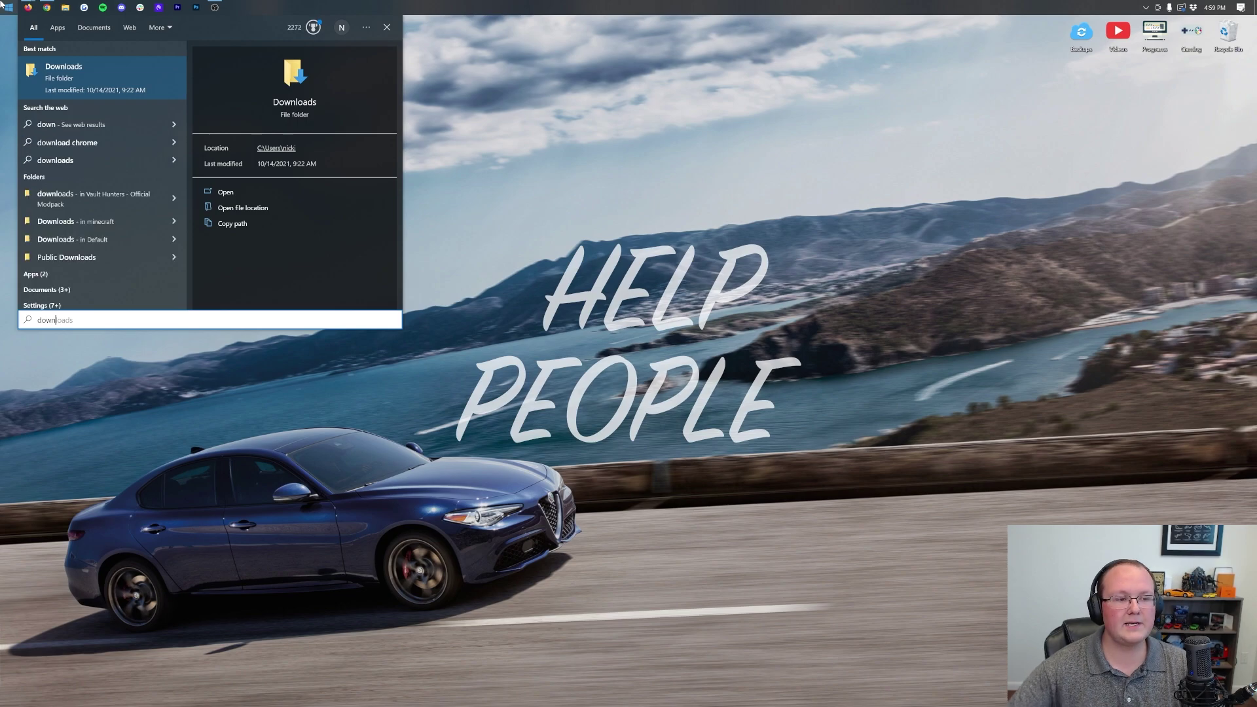
{"action": "left_click", "coordinate": [86, 70]}
{"action": "left_click", "coordinate": [530, 304]}
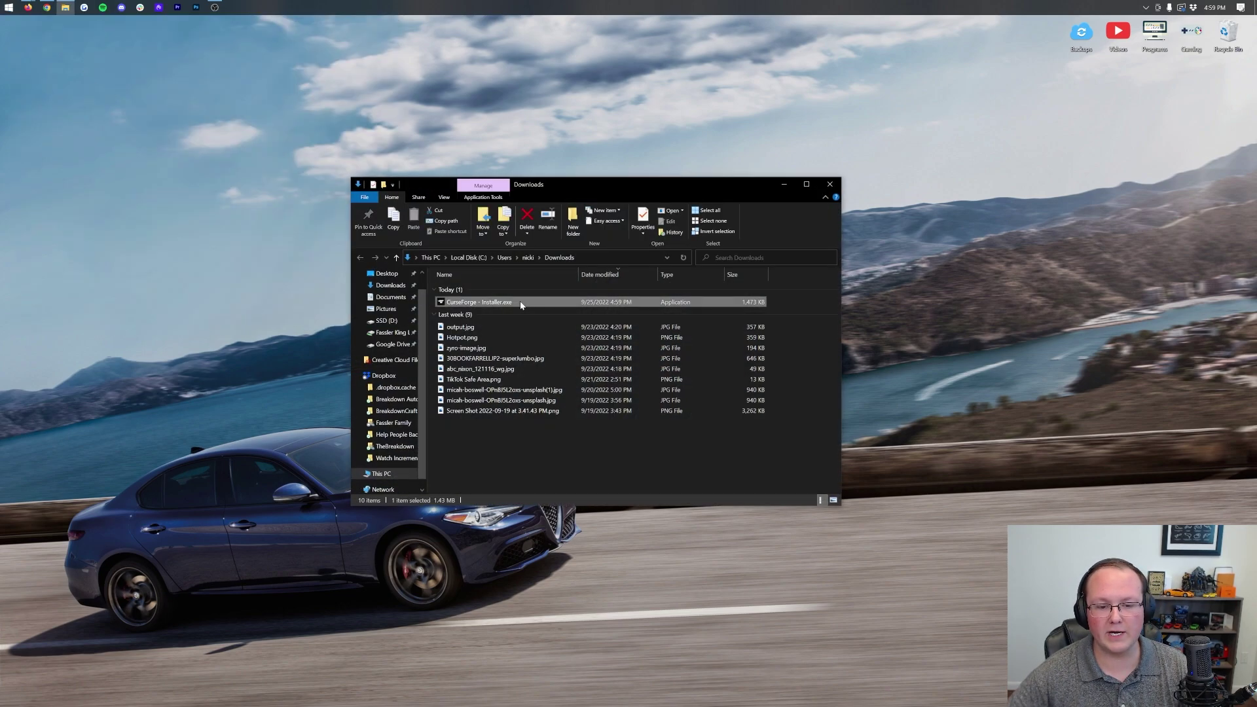
{"action": "left_click_drag", "start_coordinate": [506, 309], "coordinate": [701, 124]}
{"action": "left_click", "coordinate": [829, 184]}
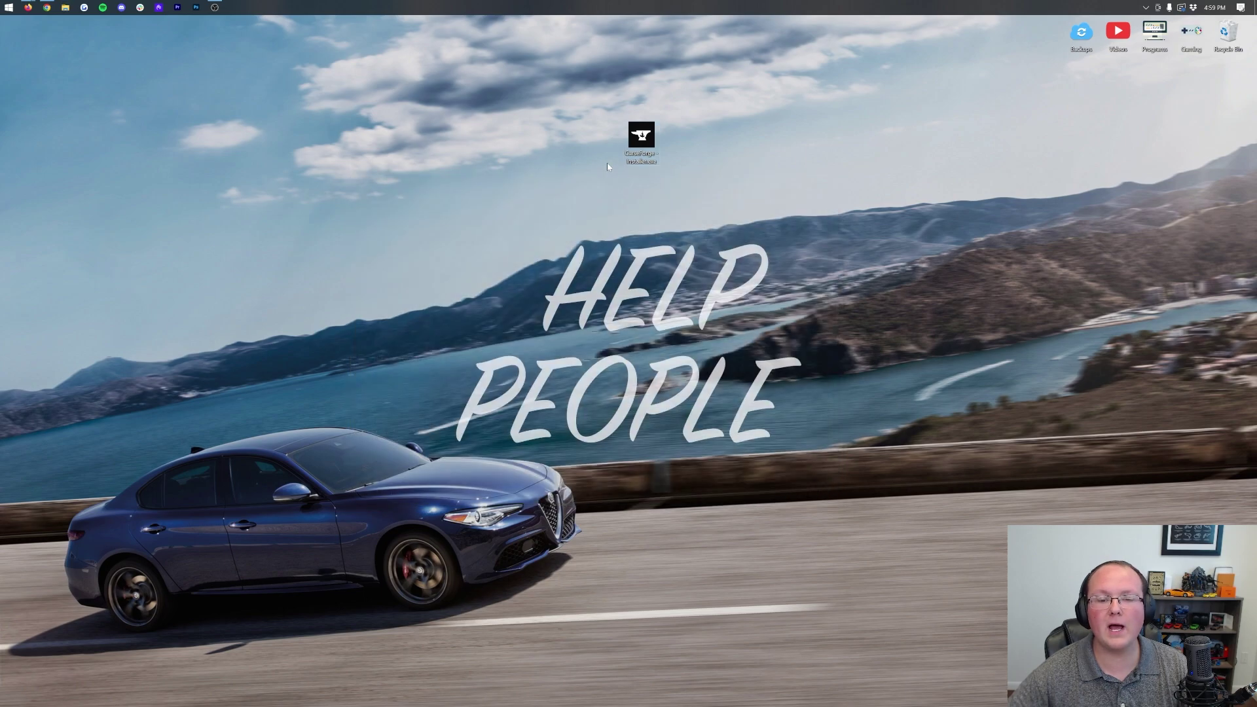
- Run the CurseForge installer, accepting Overwolf's terms and leaving out the Outplayed app
{"action": "left_click", "coordinate": [640, 155]}
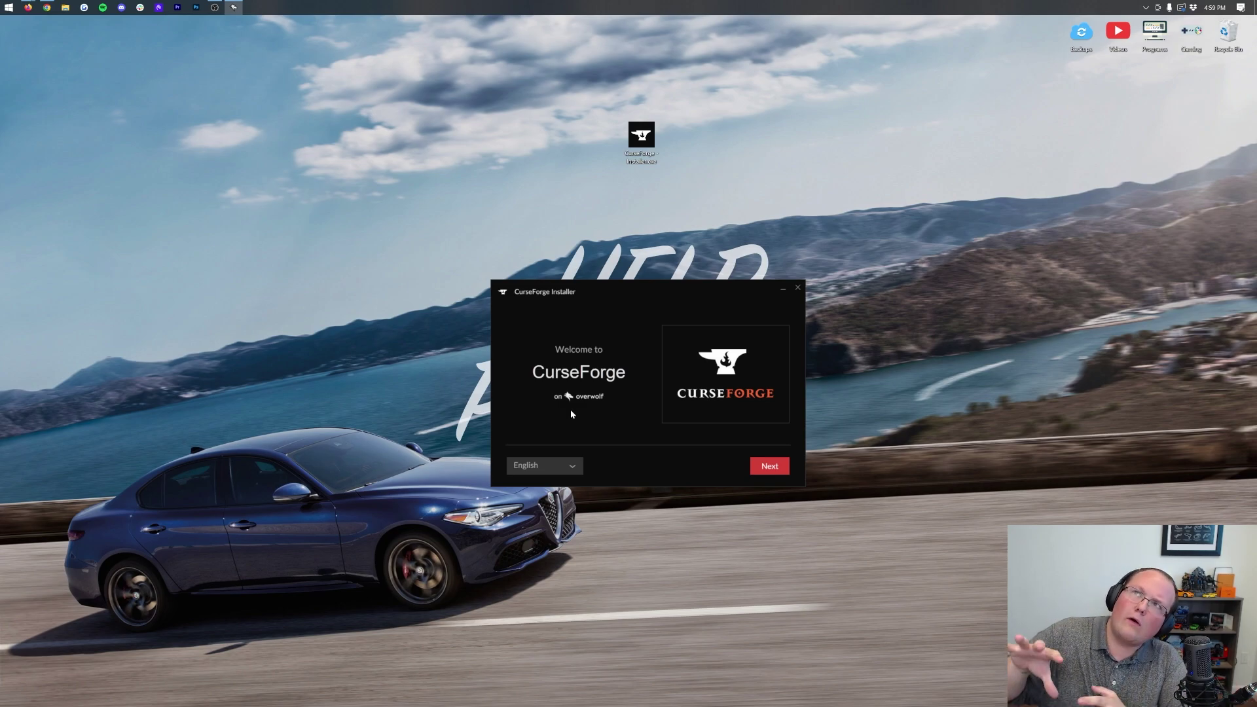
{"action": "left_click", "coordinate": [771, 472]}
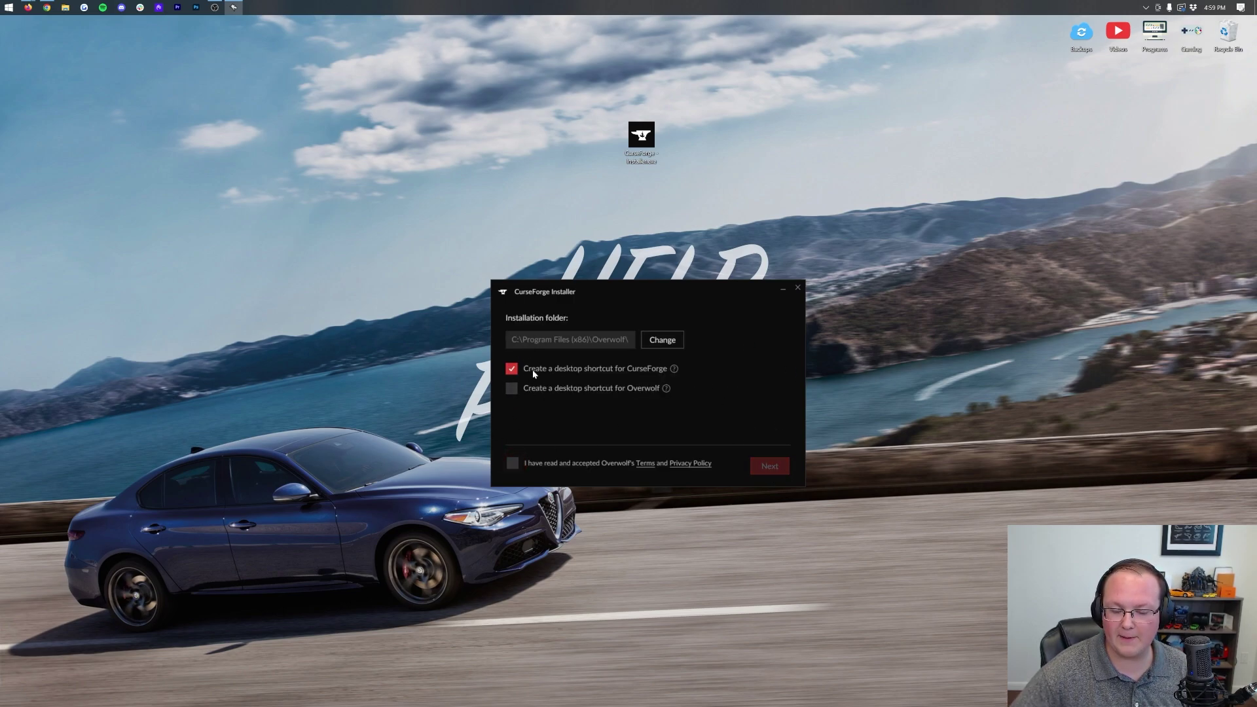
{"action": "left_click", "coordinate": [513, 463]}
{"action": "left_click", "coordinate": [770, 466]}
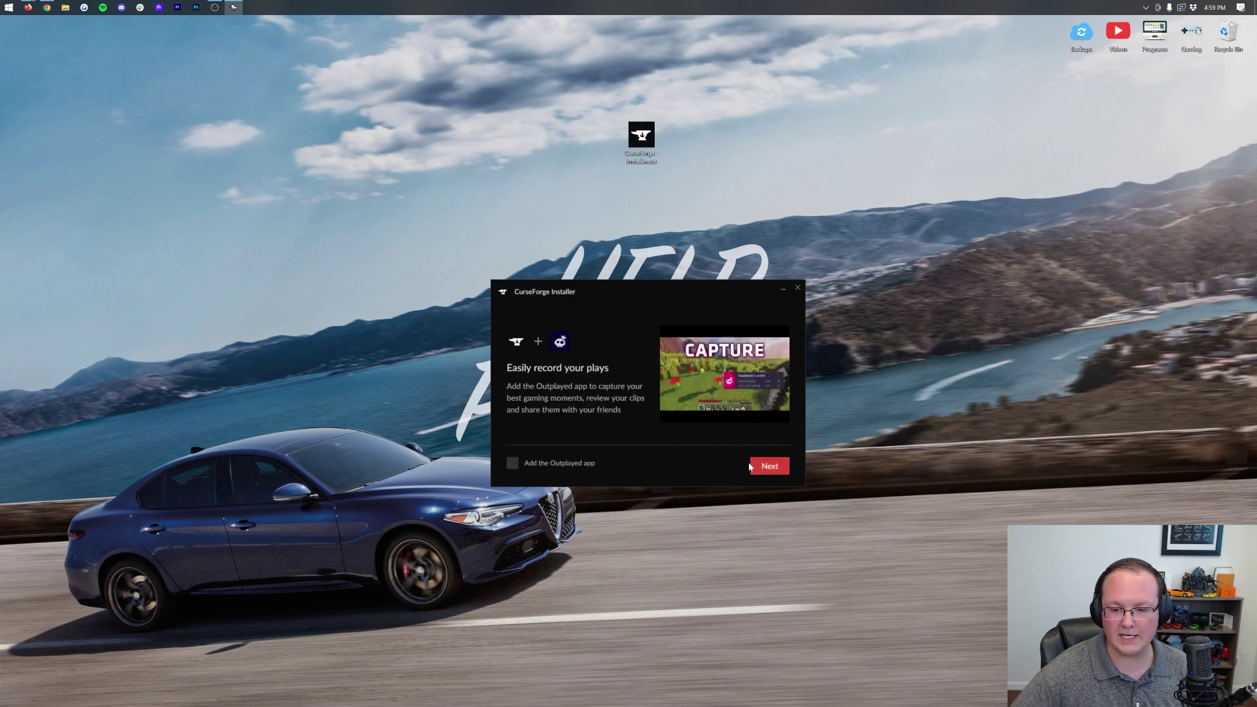
{"action": "left_click", "coordinate": [762, 466]}
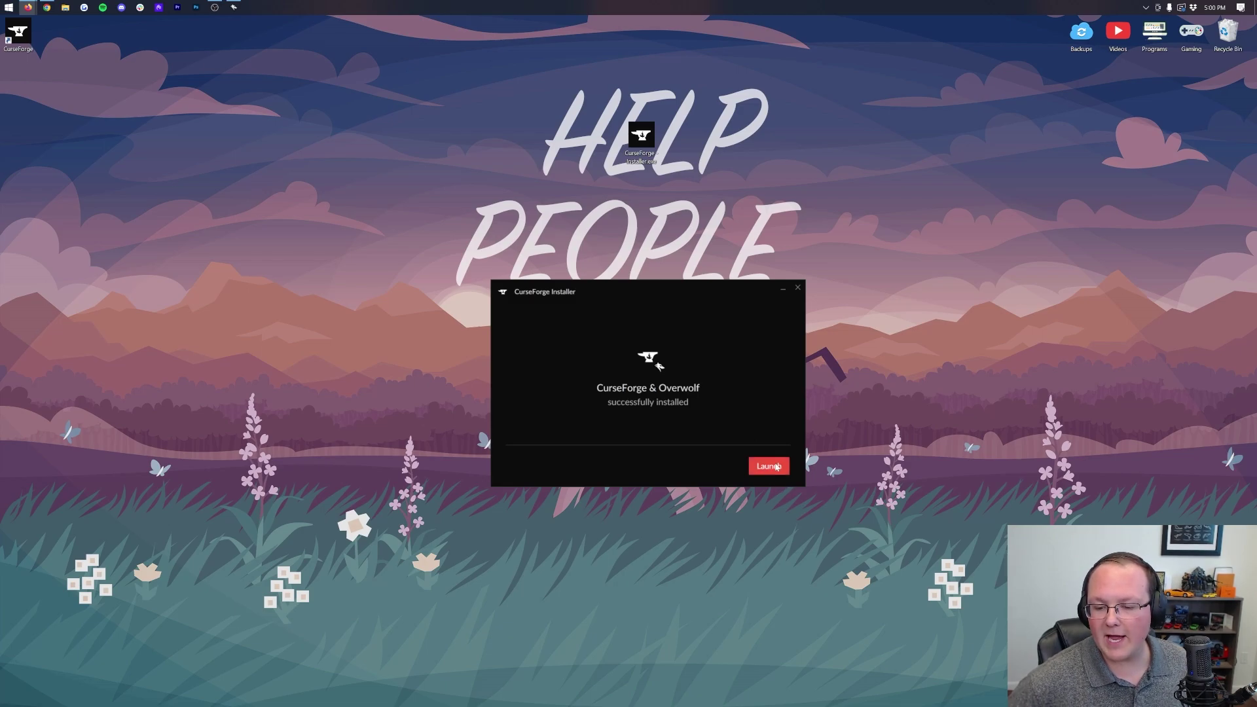
- Launch the installed CurseForge app and skip its welcome intro
{"action": "left_click", "coordinate": [776, 466]}
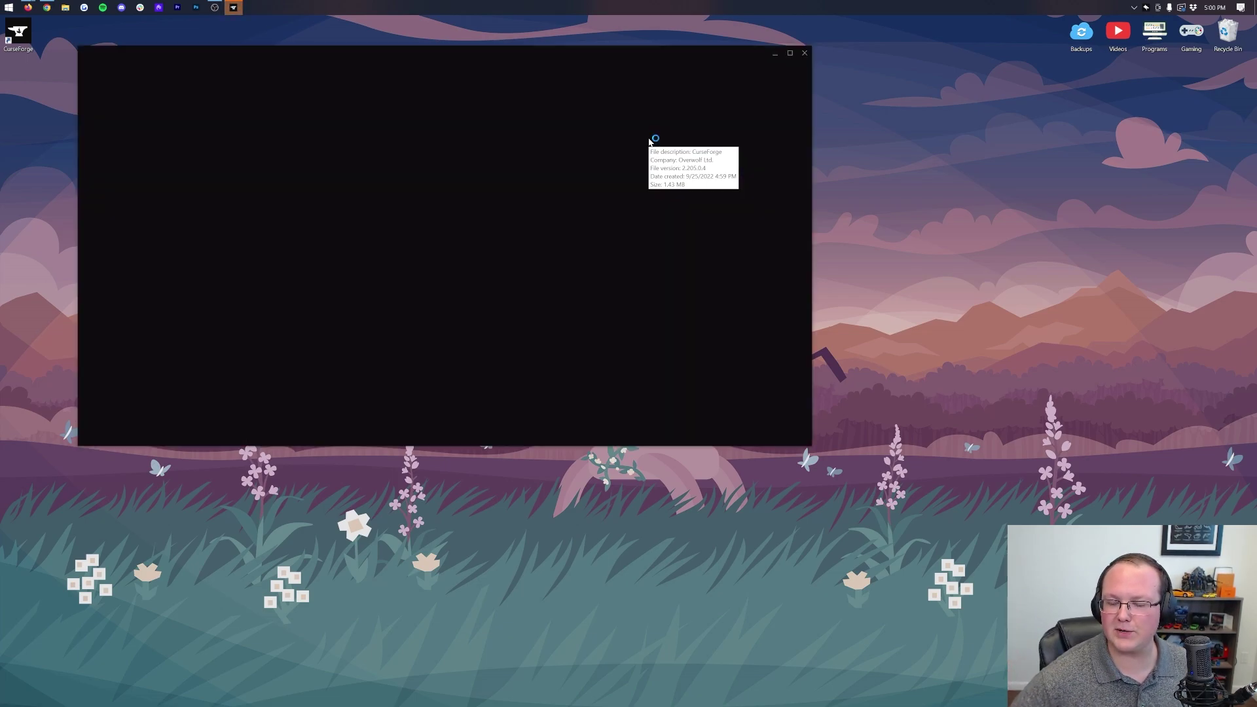
{"action": "left_click_drag", "start_coordinate": [639, 60], "coordinate": [758, 197]}
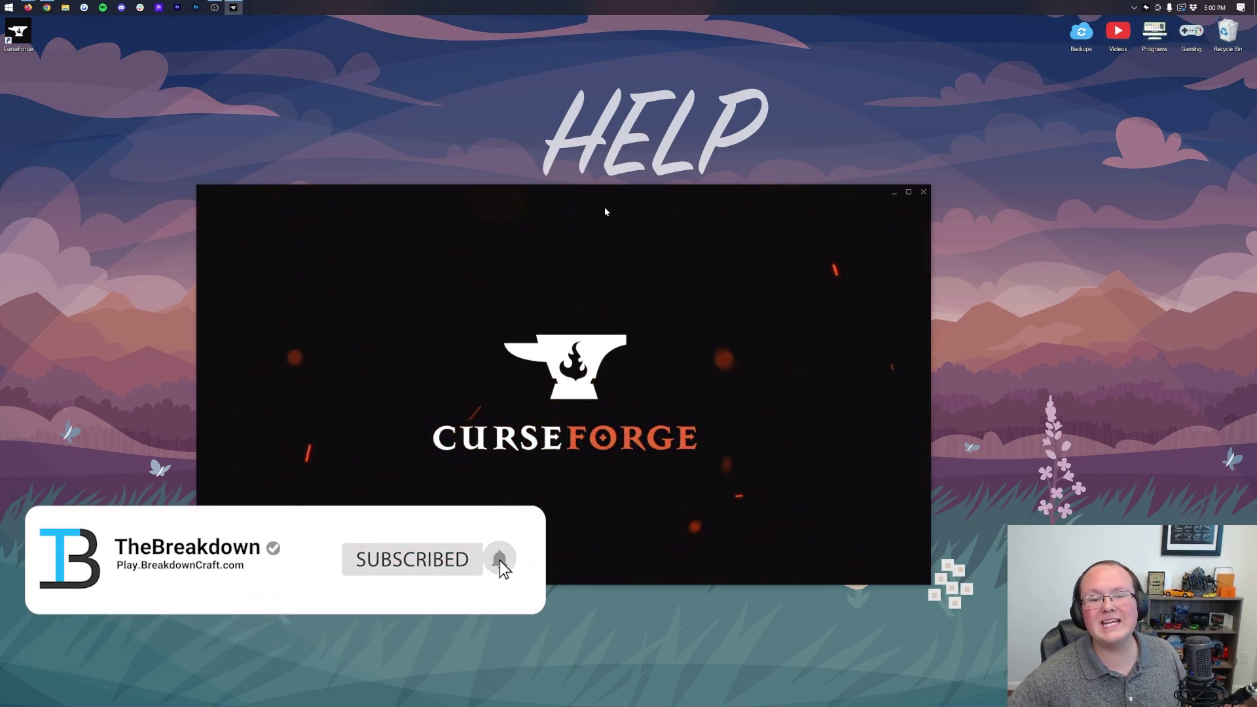
{"action": "left_click_drag", "start_coordinate": [619, 197], "coordinate": [683, 200]}
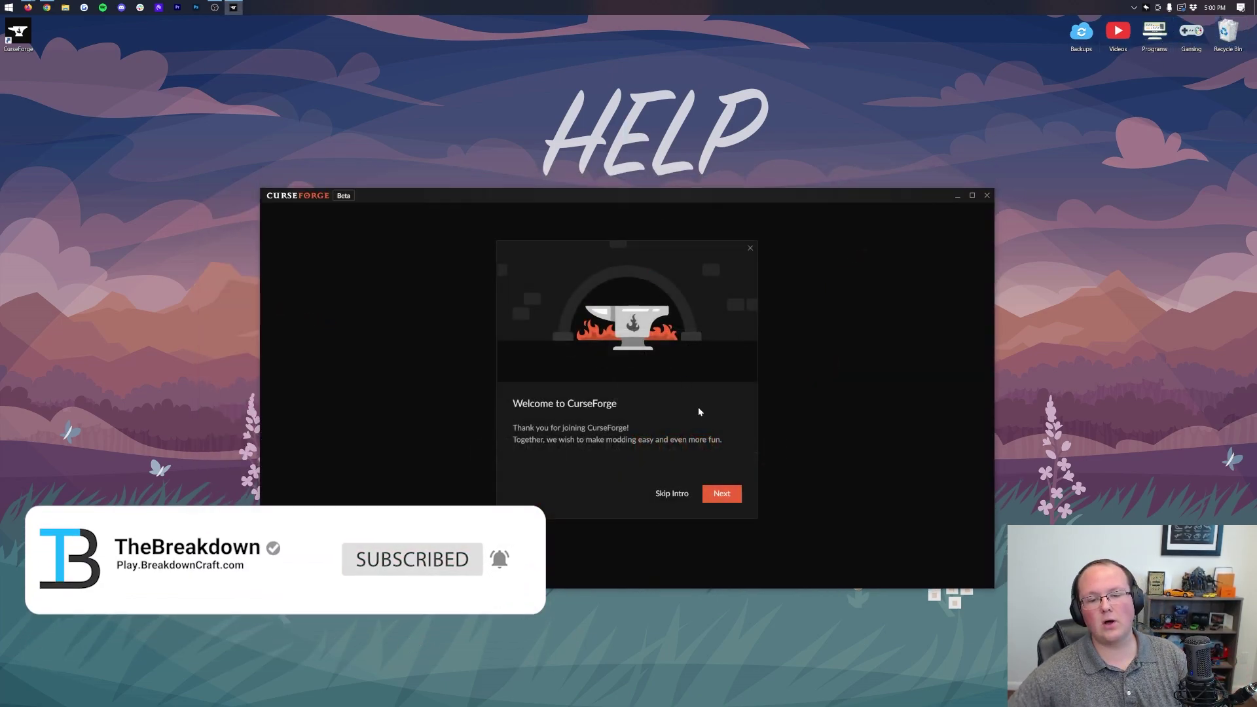
{"action": "left_click", "coordinate": [674, 494]}
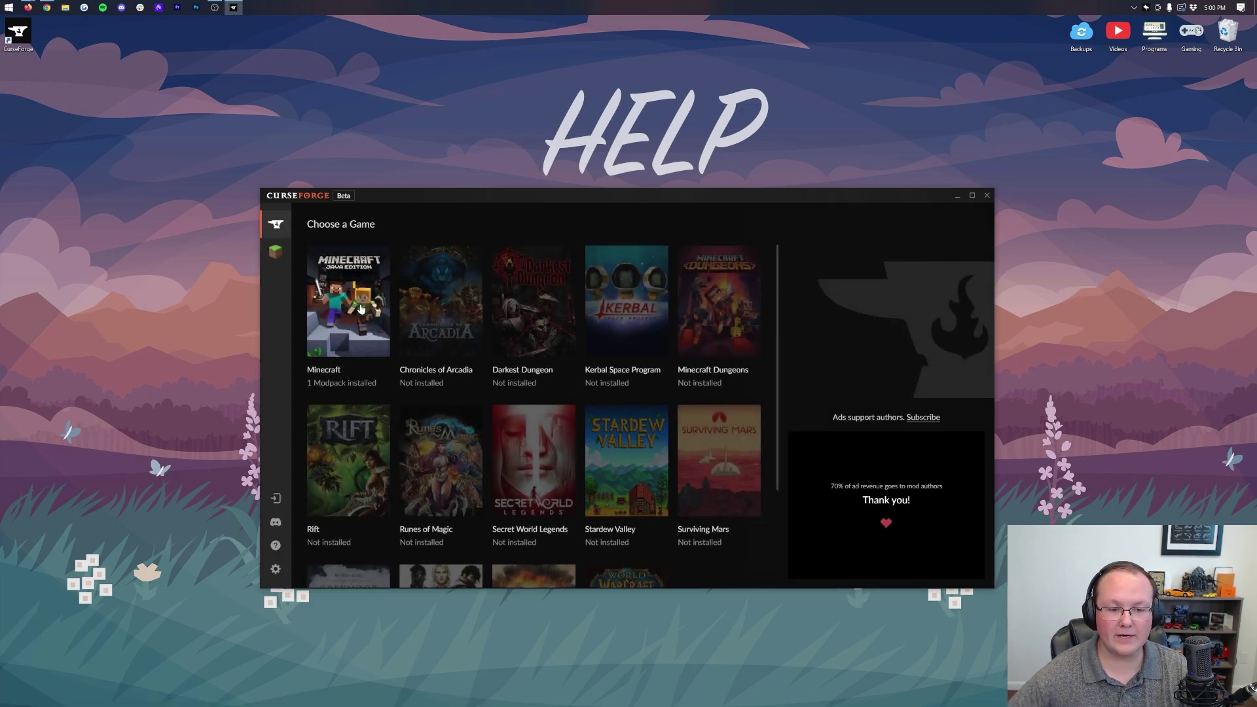
- Delete the Vault Hunters modpack profile from the Minecraft modpacks
{"action": "left_click", "coordinate": [361, 309]}
{"action": "right_click", "coordinate": [359, 375]}
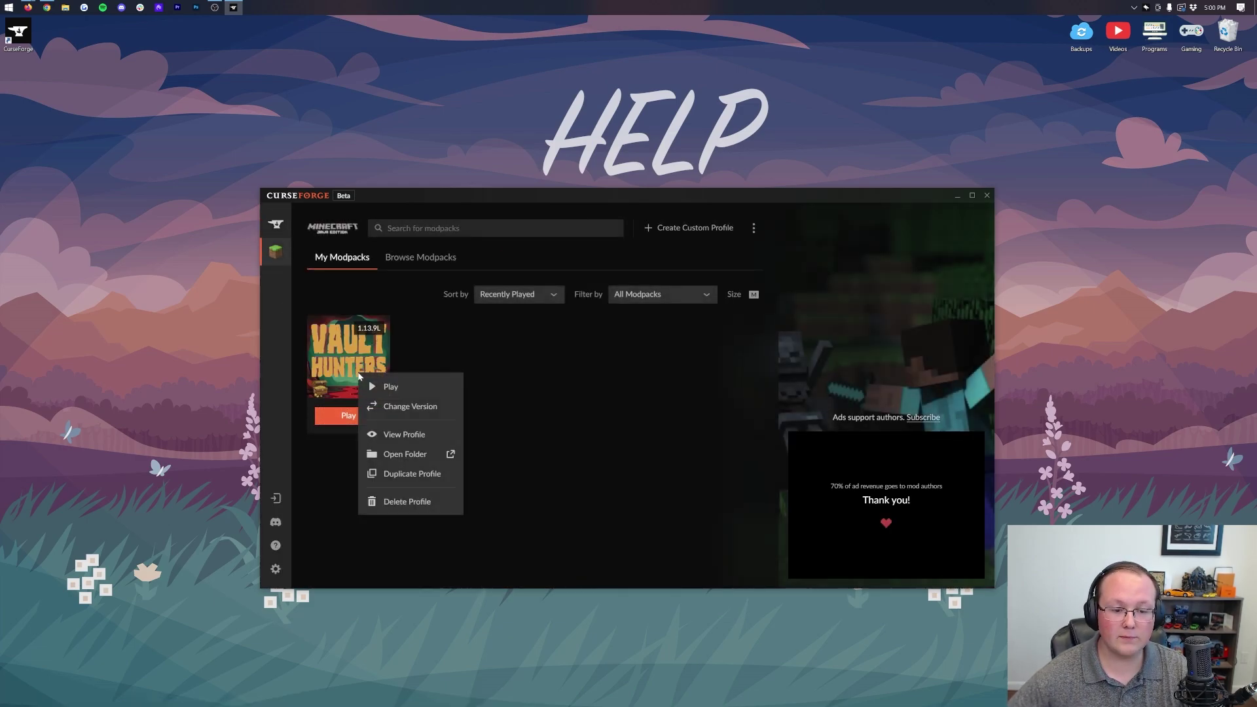
{"action": "left_click", "coordinate": [393, 501]}
{"action": "left_click", "coordinate": [693, 442]}
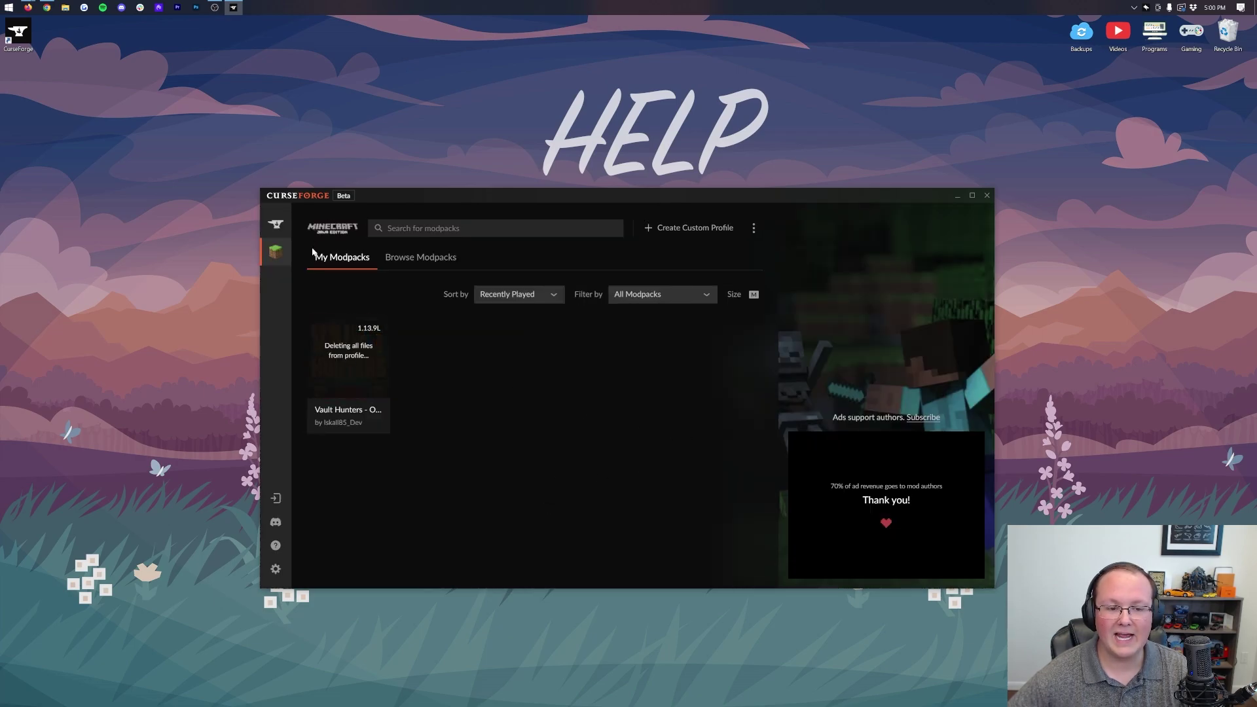
- Look through the games CurseForge supports, including Stardew Valley's addon page, and return to the Minecraft modpacks
{"action": "left_click", "coordinate": [276, 224]}
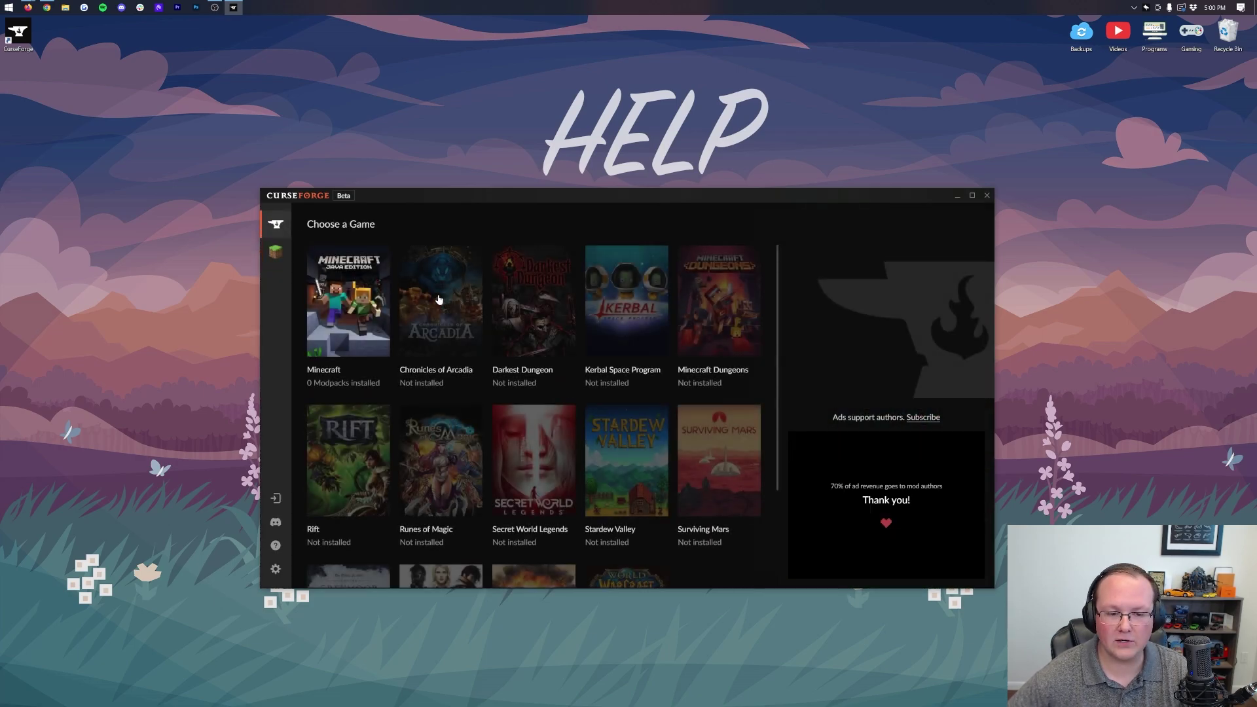
{"action": "left_click", "coordinate": [632, 507]}
{"action": "left_click", "coordinate": [557, 513]}
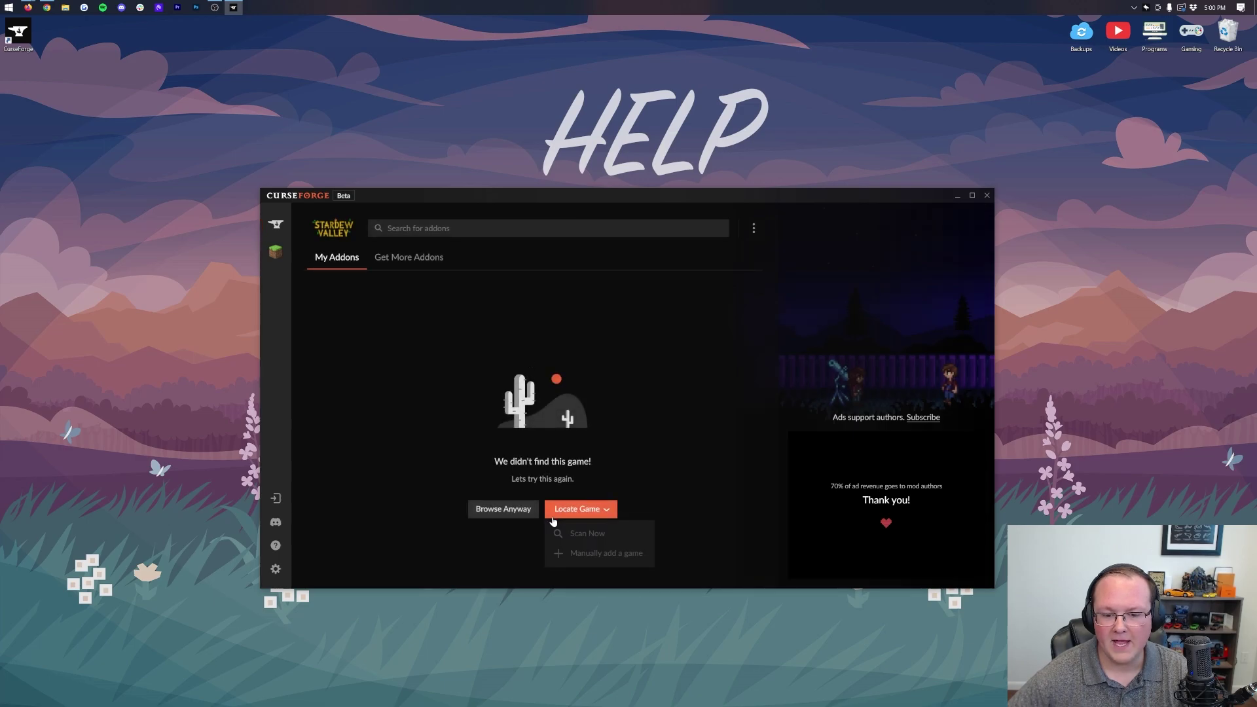
{"action": "left_click", "coordinate": [275, 252]}
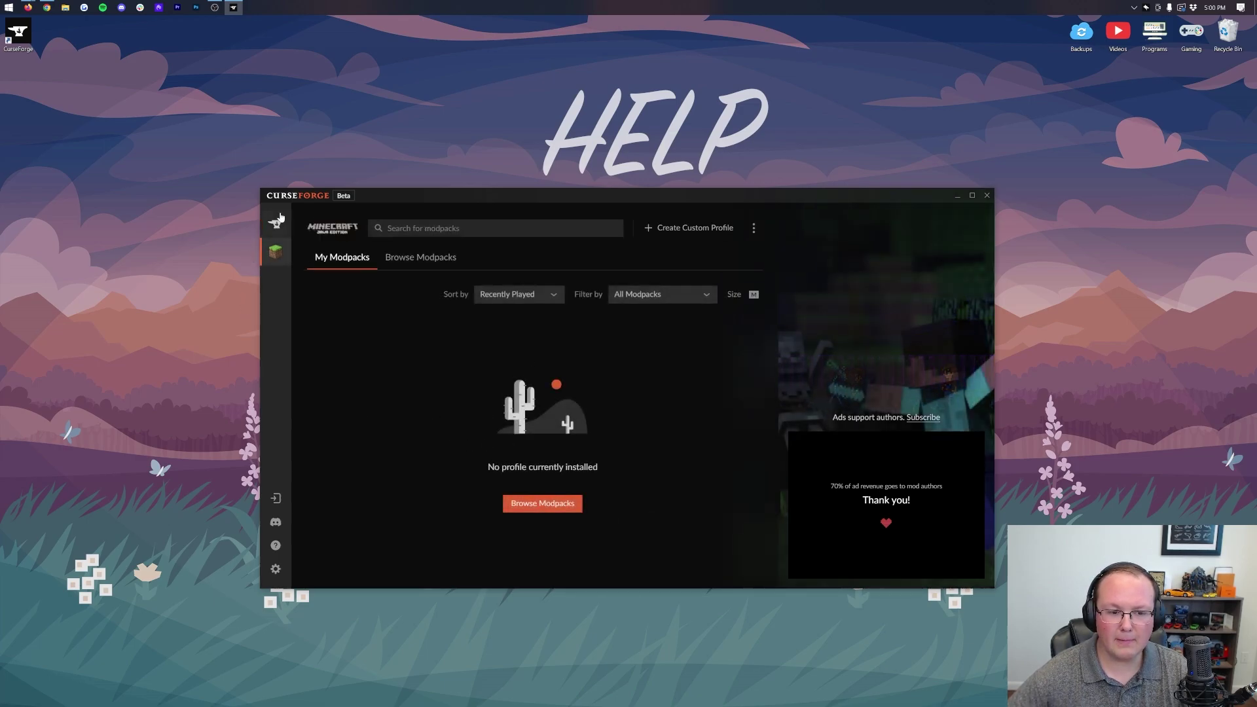
{"action": "left_click", "coordinate": [276, 224]}
{"action": "scroll", "coordinate": [661, 433], "scroll_direction": "down", "scroll_amount": 3}
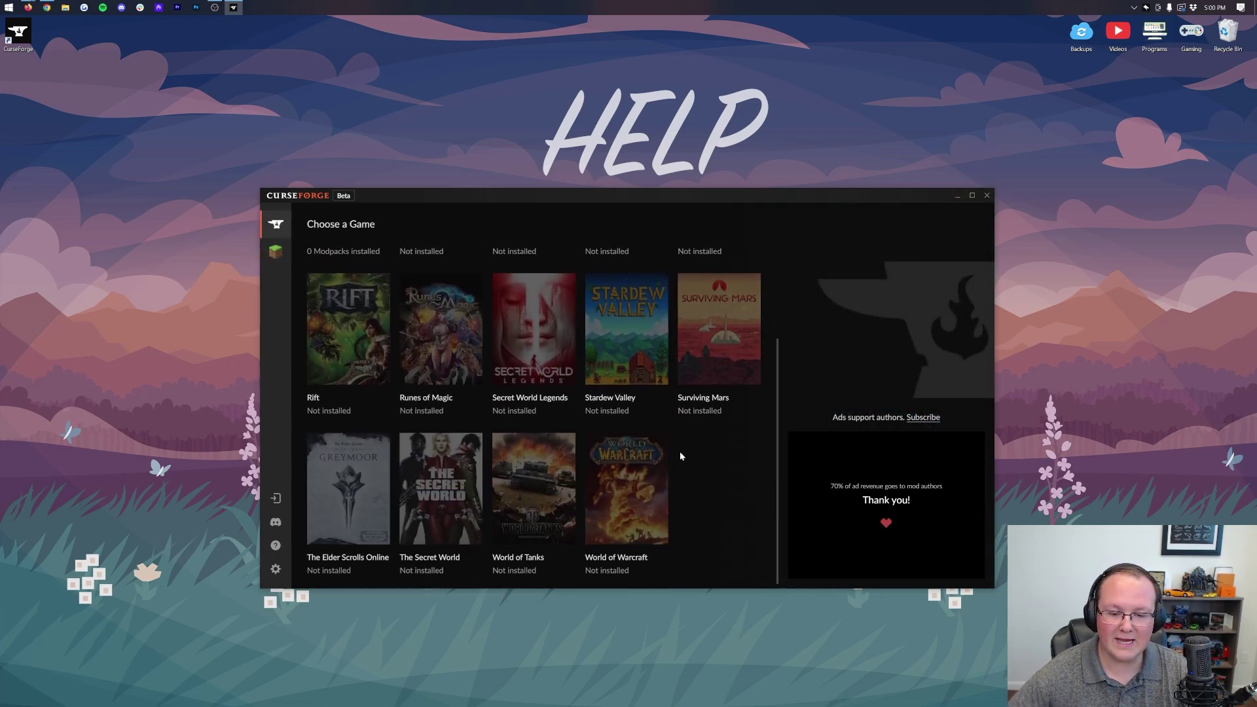
{"action": "scroll", "coordinate": [661, 434], "scroll_direction": "up", "scroll_amount": 3}
{"action": "left_click", "coordinate": [318, 300]}
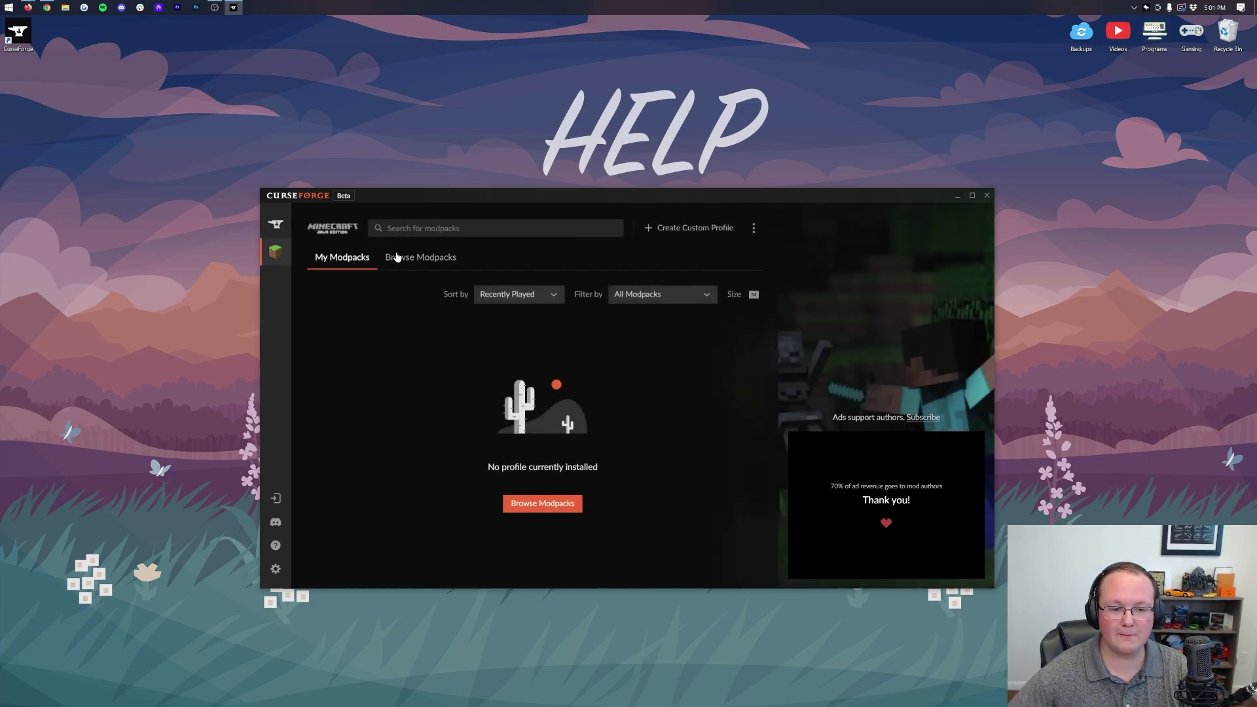
- Browse the available Minecraft modpacks and search for "fabulously"
{"action": "left_click", "coordinate": [396, 257]}
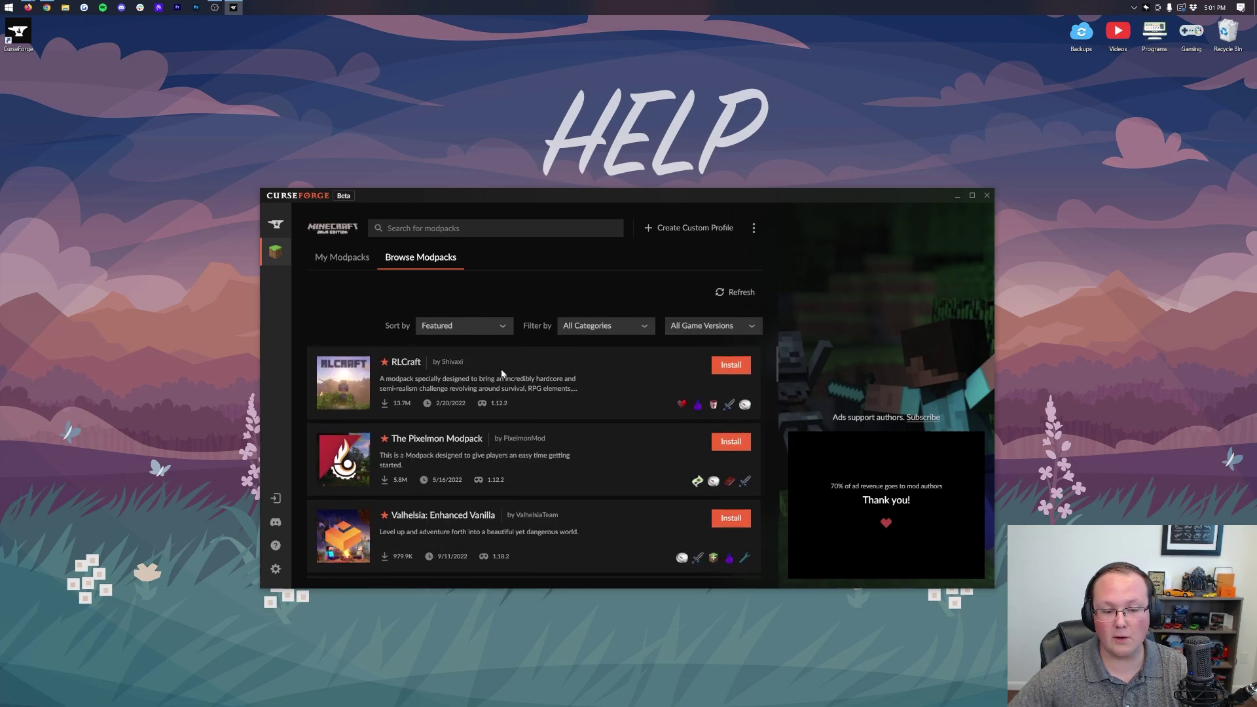
{"action": "type", "text": "fa"}
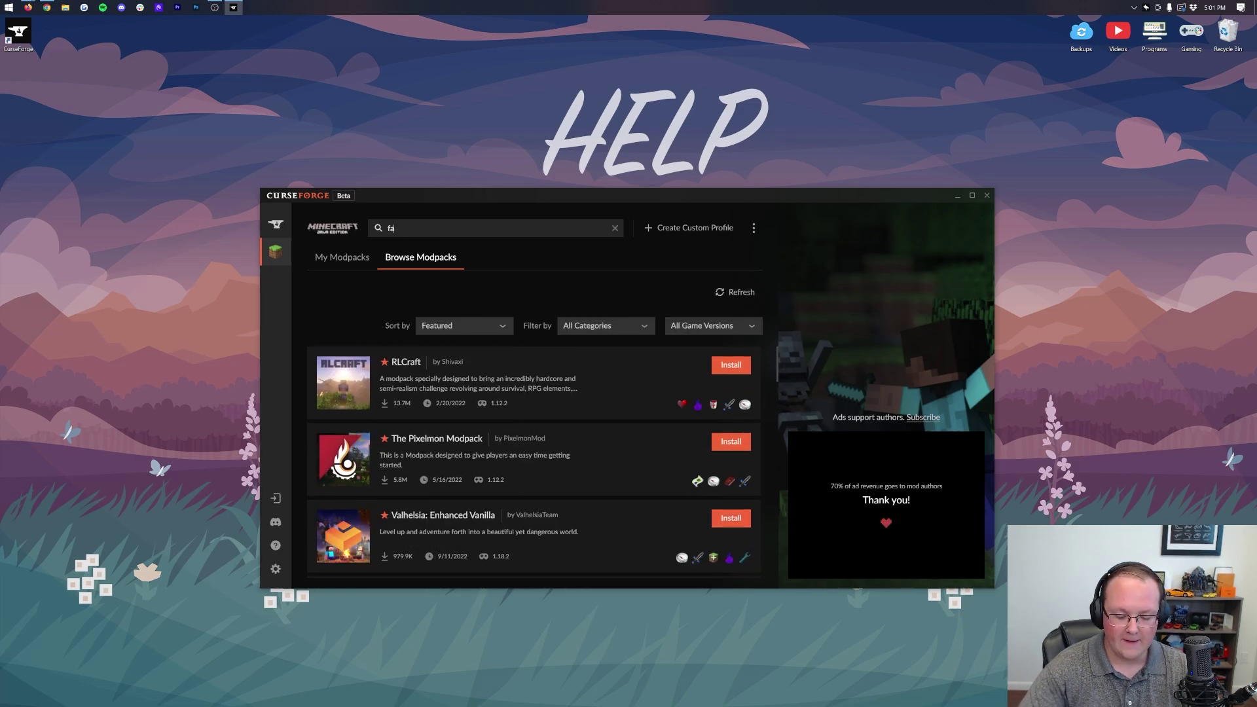
{"action": "type", "text": "bulousy"}
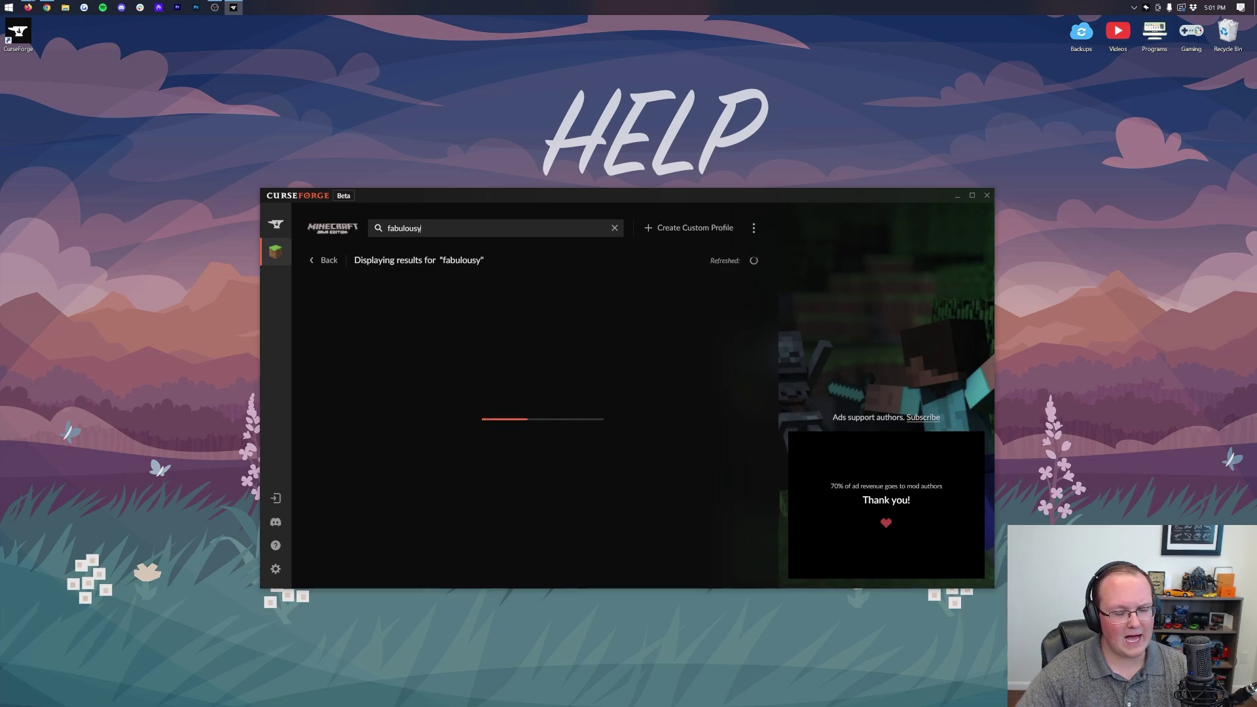
{"action": "key", "text": "BackSpace"}
{"action": "type", "text": "ly"}
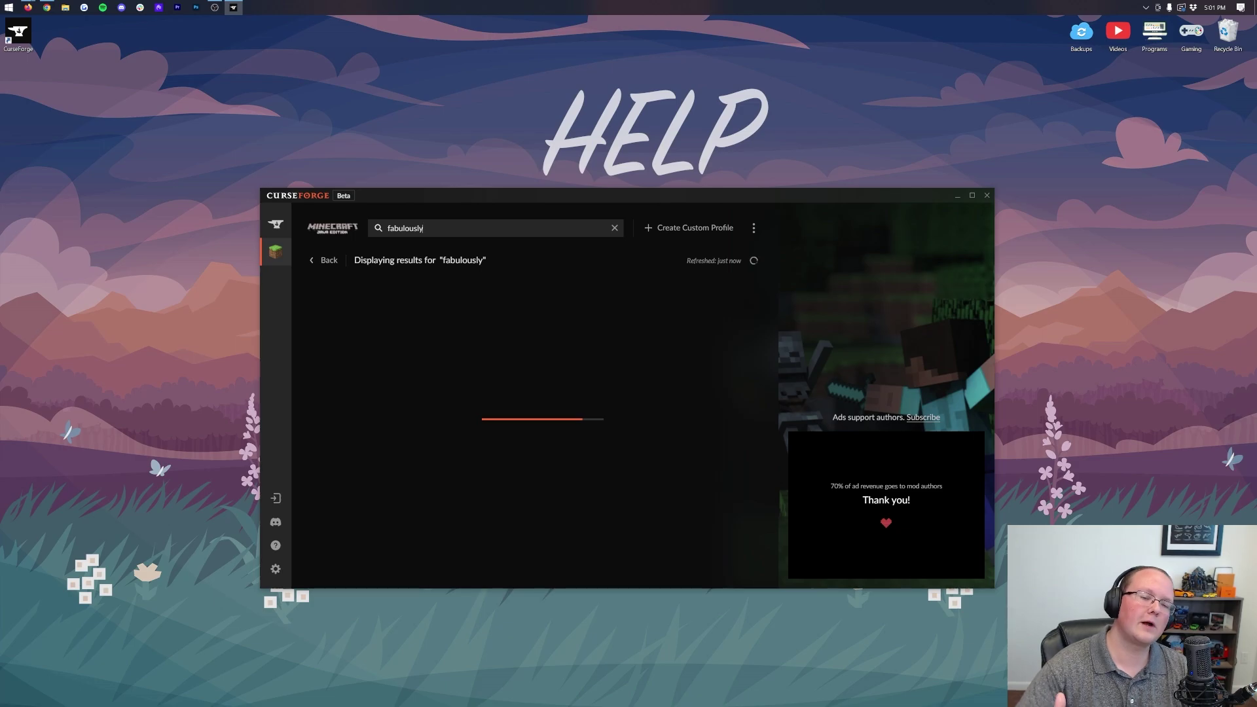
- Search the Minecraft modpacks for "Fabulously Optimized" and install that modpack
{"action": "left_click", "coordinate": [28, 7]}
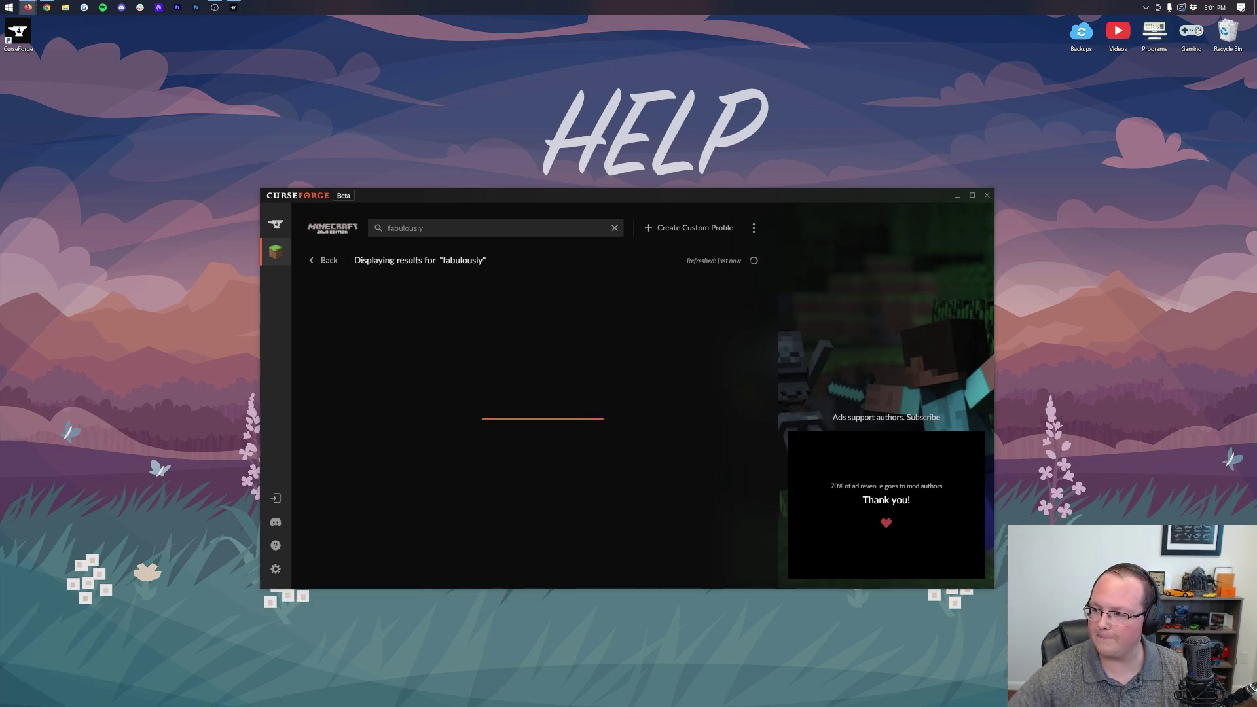
{"action": "key", "text": "alt+Tab"}
{"action": "key", "text": "ctrl+a"}
{"action": "type", "text": "Fabulously Optimized"}
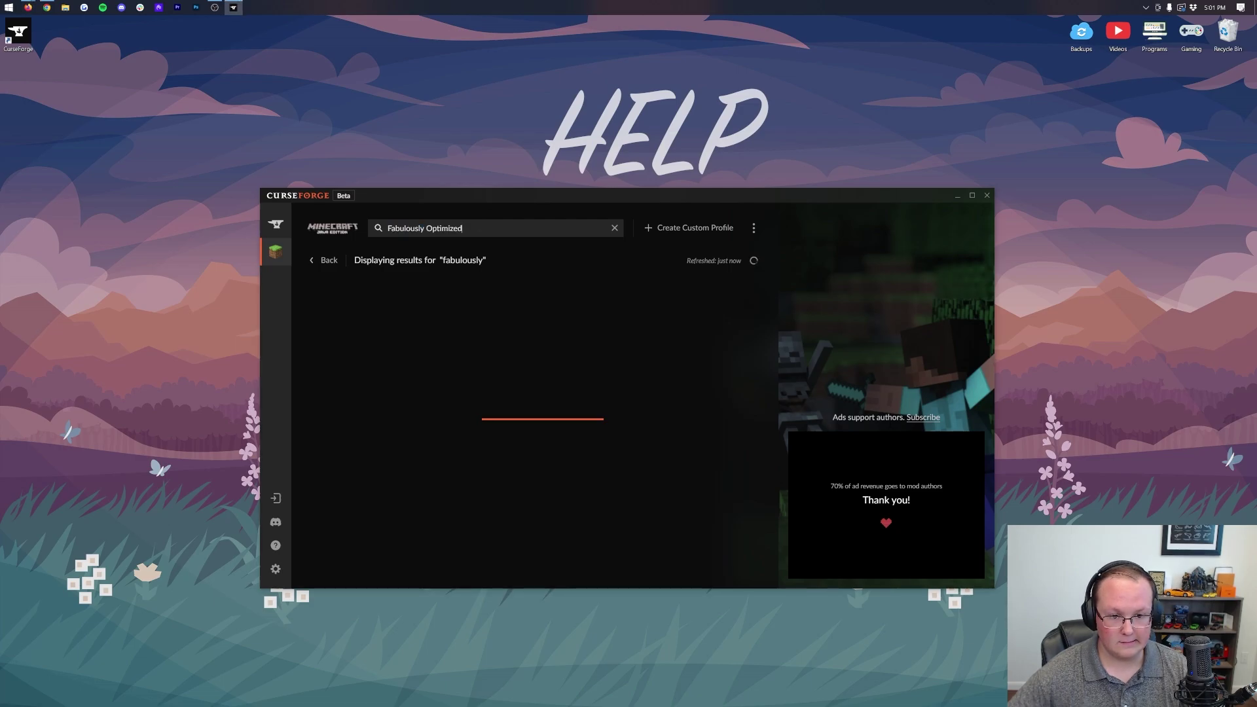
{"action": "type", "text": "."}
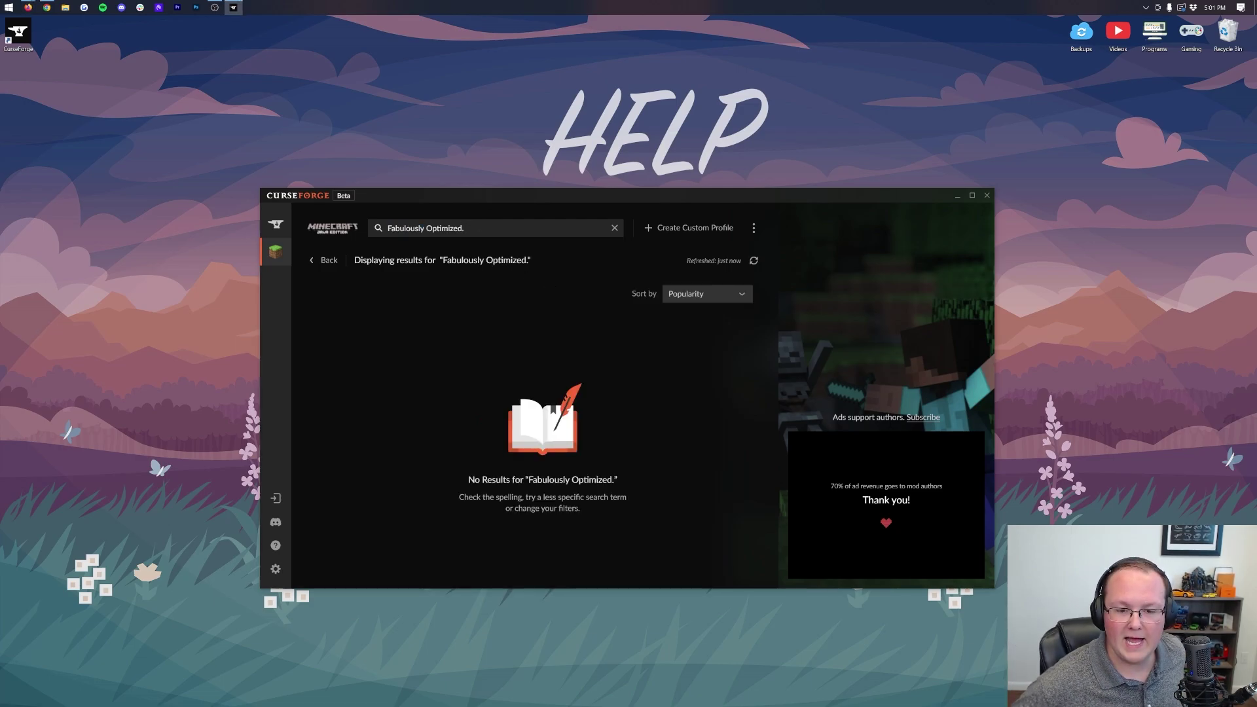
{"action": "key", "text": "BackSpace"}
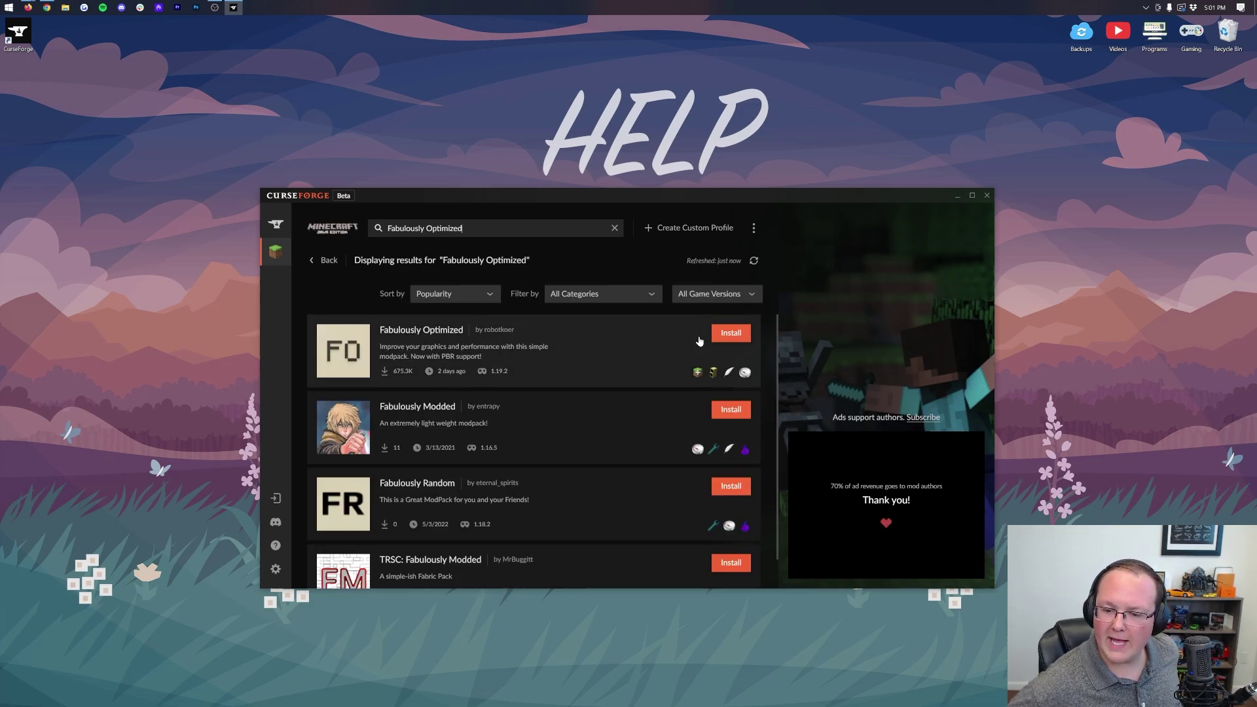
{"action": "left_click", "coordinate": [728, 333]}
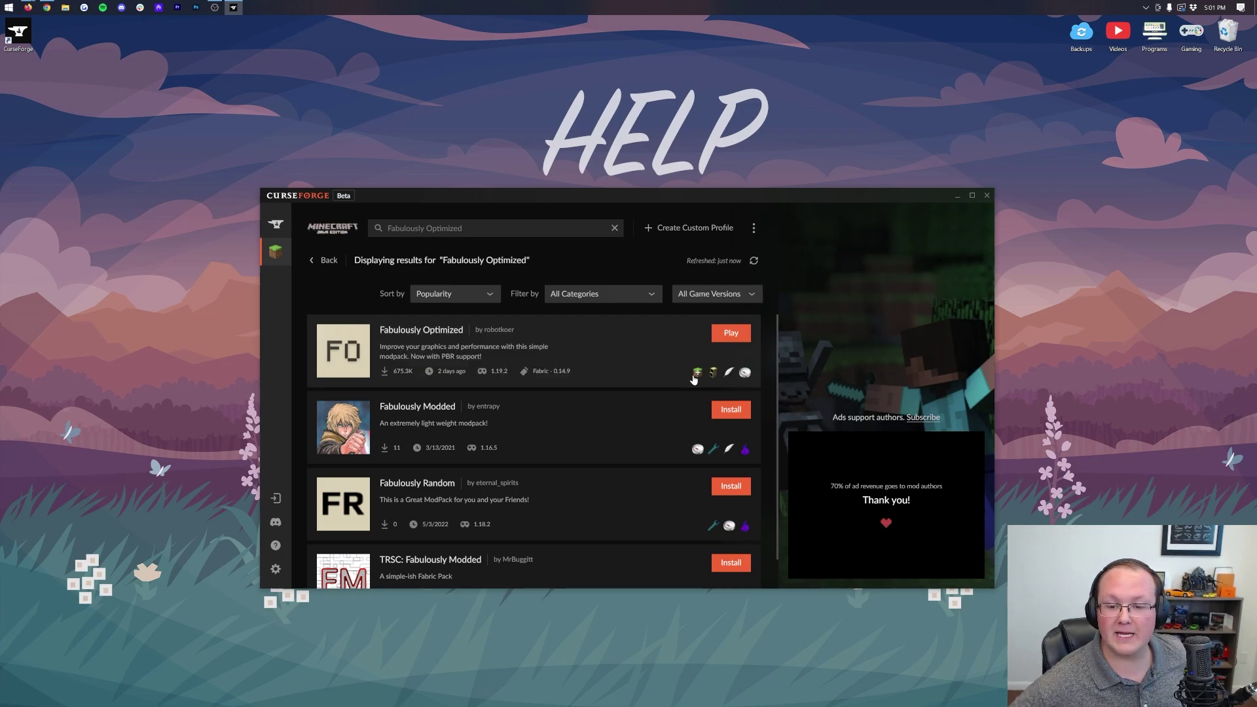
- Start the Fabulously Optimized modpack through the Minecraft Launcher, accepting the modified-installation notice for this session
{"action": "left_click", "coordinate": [325, 260]}
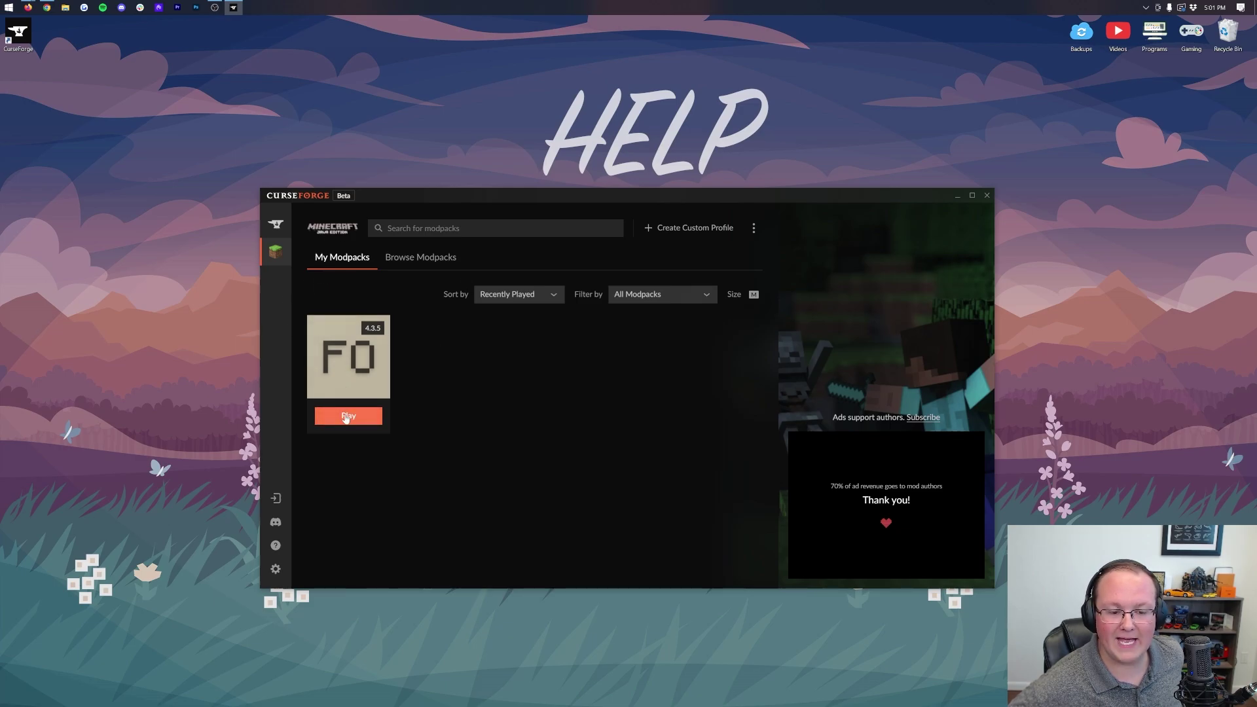
{"action": "left_click", "coordinate": [348, 415]}
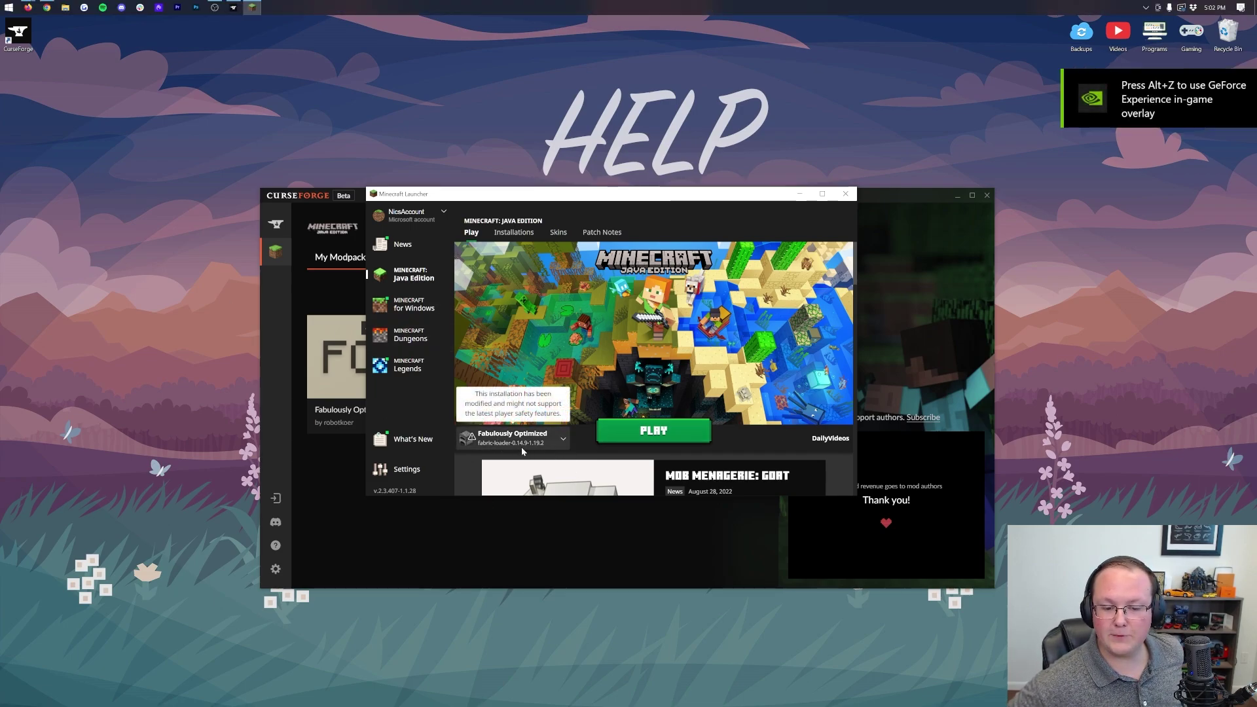
{"action": "left_click", "coordinate": [657, 431]}
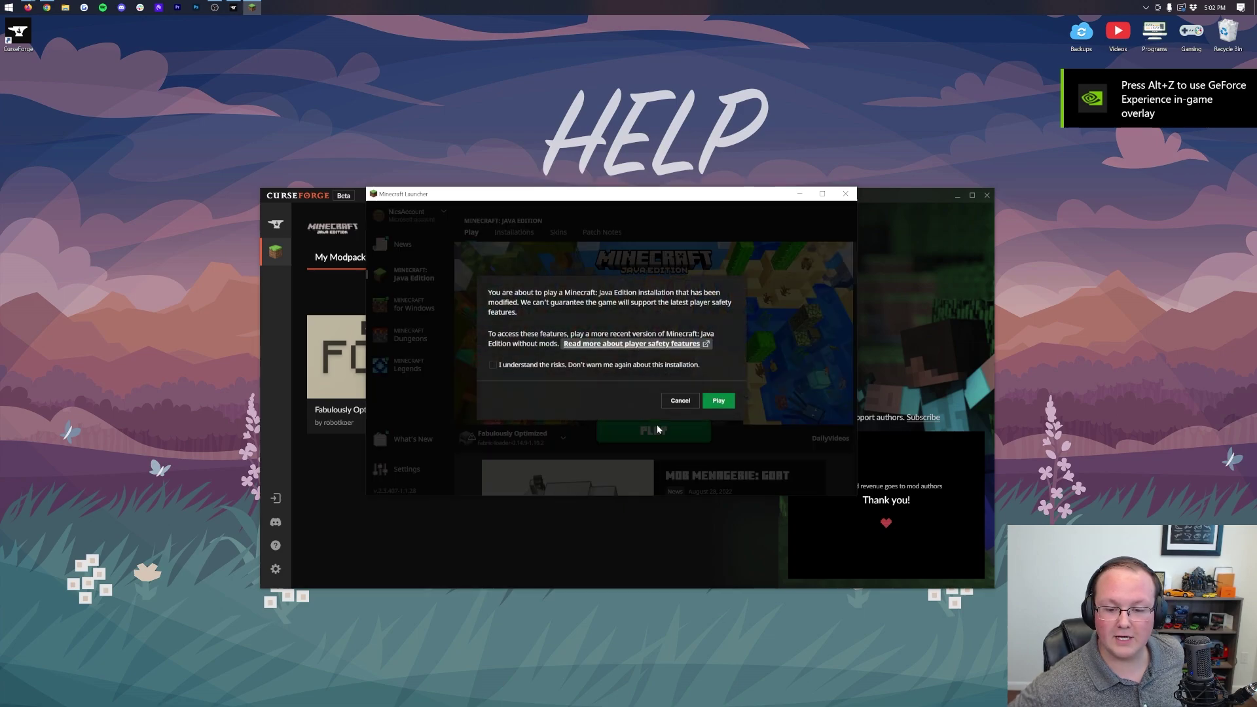
{"action": "left_click", "coordinate": [718, 401]}
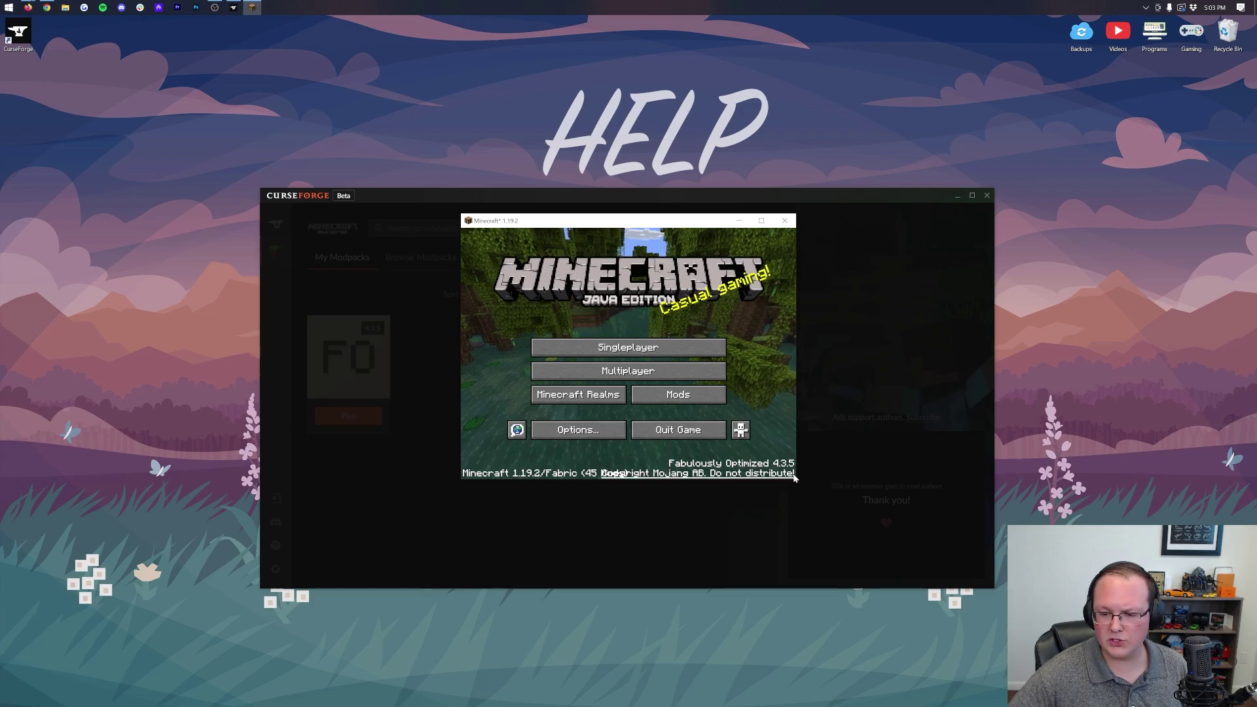
- Enlarge and reposition the Minecraft game window so that it covers the CurseForge window behind it
{"action": "left_click_drag", "start_coordinate": [796, 477], "coordinate": [1039, 477]}
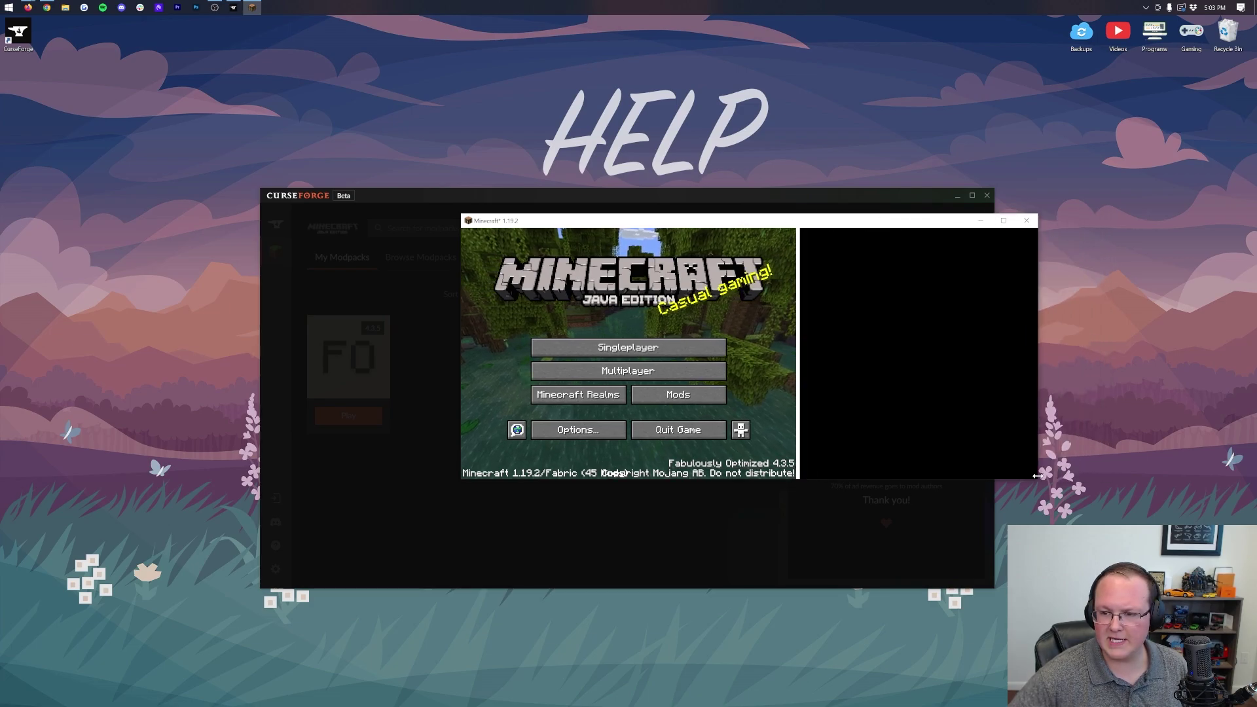
{"action": "left_click_drag", "start_coordinate": [644, 222], "coordinate": [446, 201]}
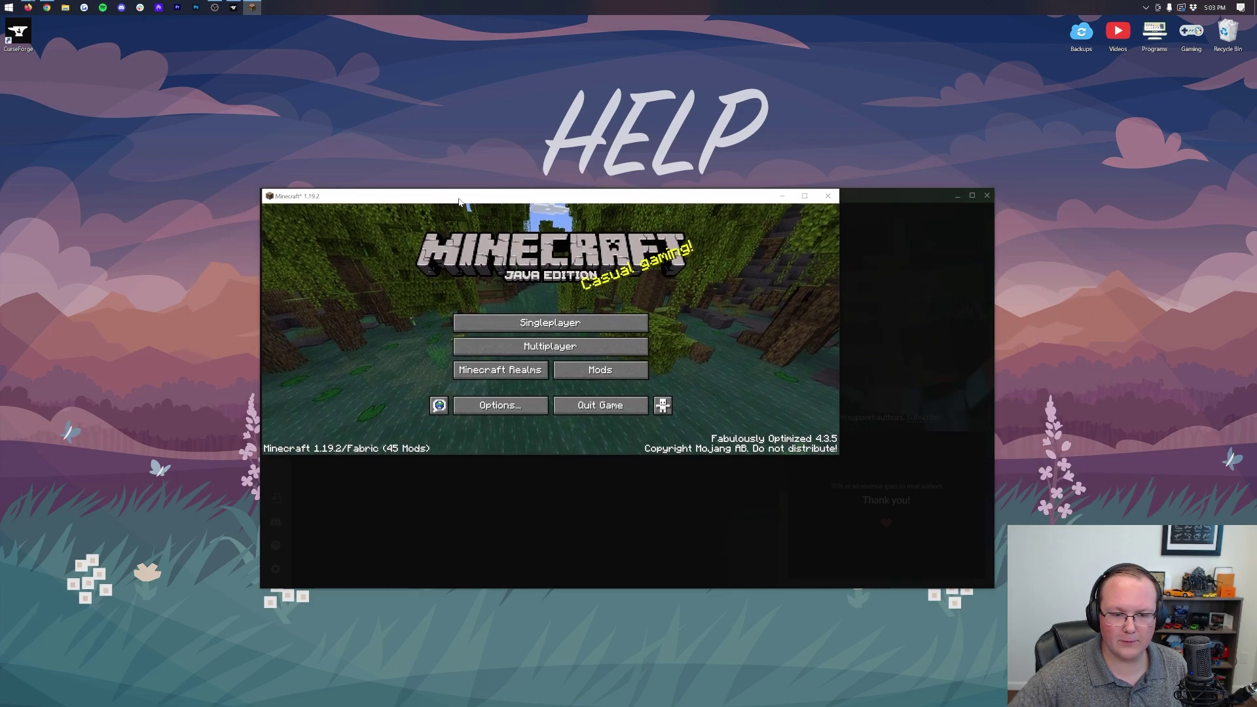
{"action": "left_click_drag", "start_coordinate": [840, 456], "coordinate": [998, 595]}
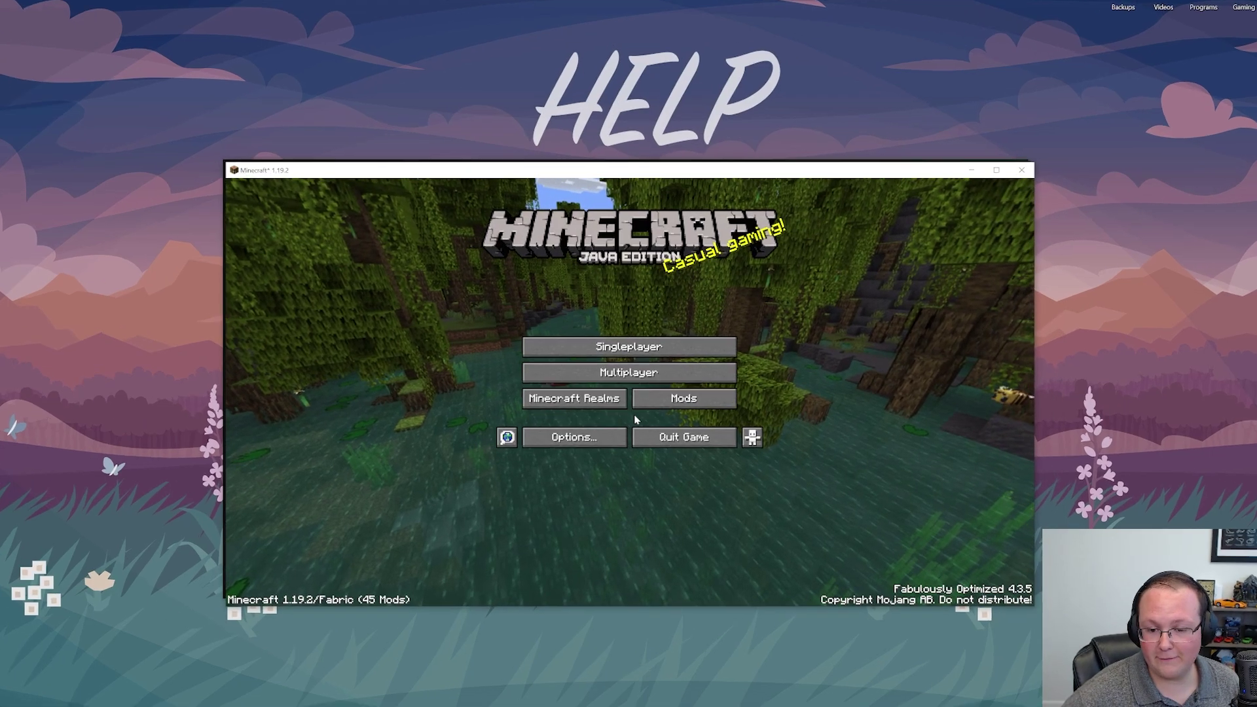
- Look through the list of mods included in the modpack and return to the title screen
{"action": "left_click", "coordinate": [680, 406]}
{"action": "scroll", "coordinate": [352, 242], "scroll_direction": "down", "scroll_amount": 15}
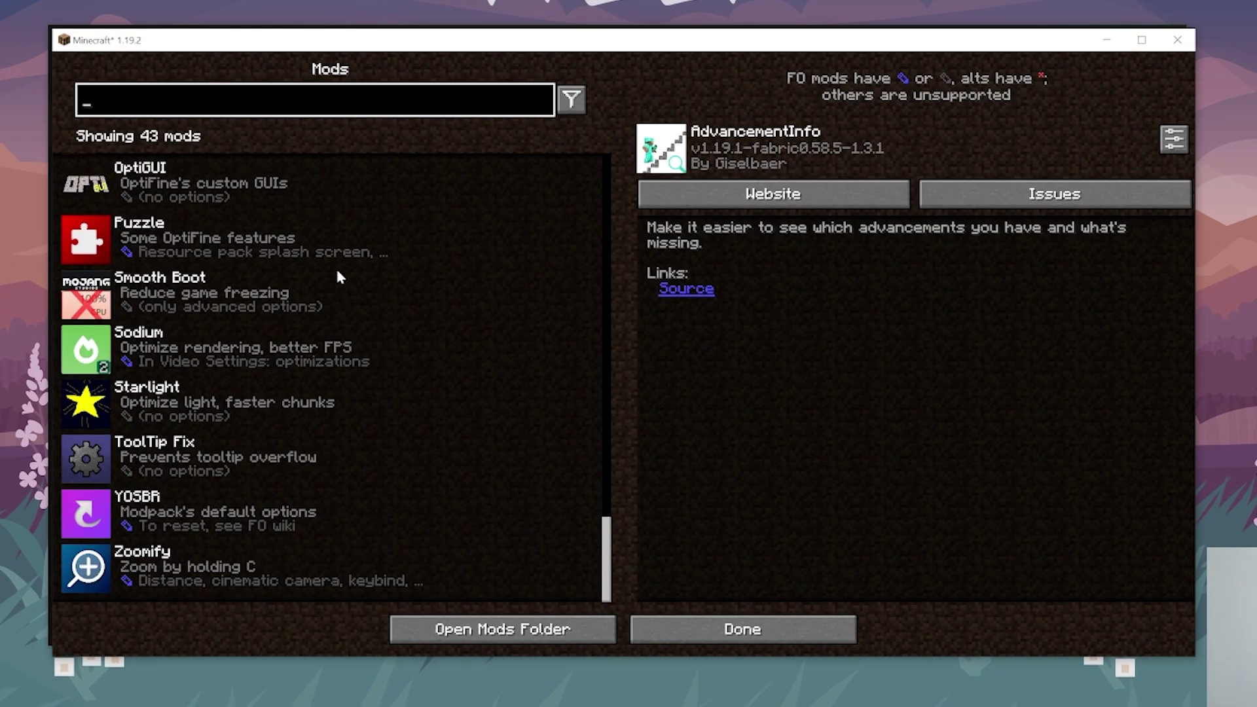
{"action": "left_click", "coordinate": [757, 628]}
- Create a singleplayer world named New World in Survival mode at Normal difficulty, and show the debug overlay
{"action": "left_click", "coordinate": [538, 282]}
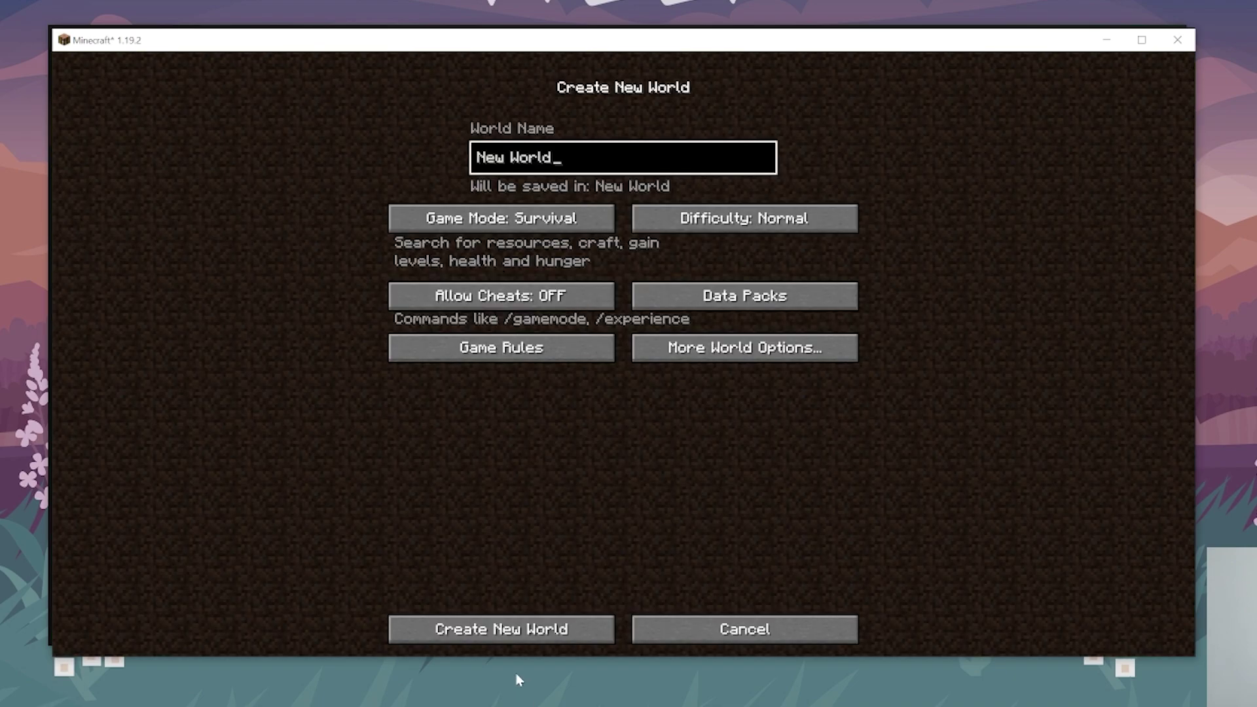
{"action": "left_click", "coordinate": [518, 625]}
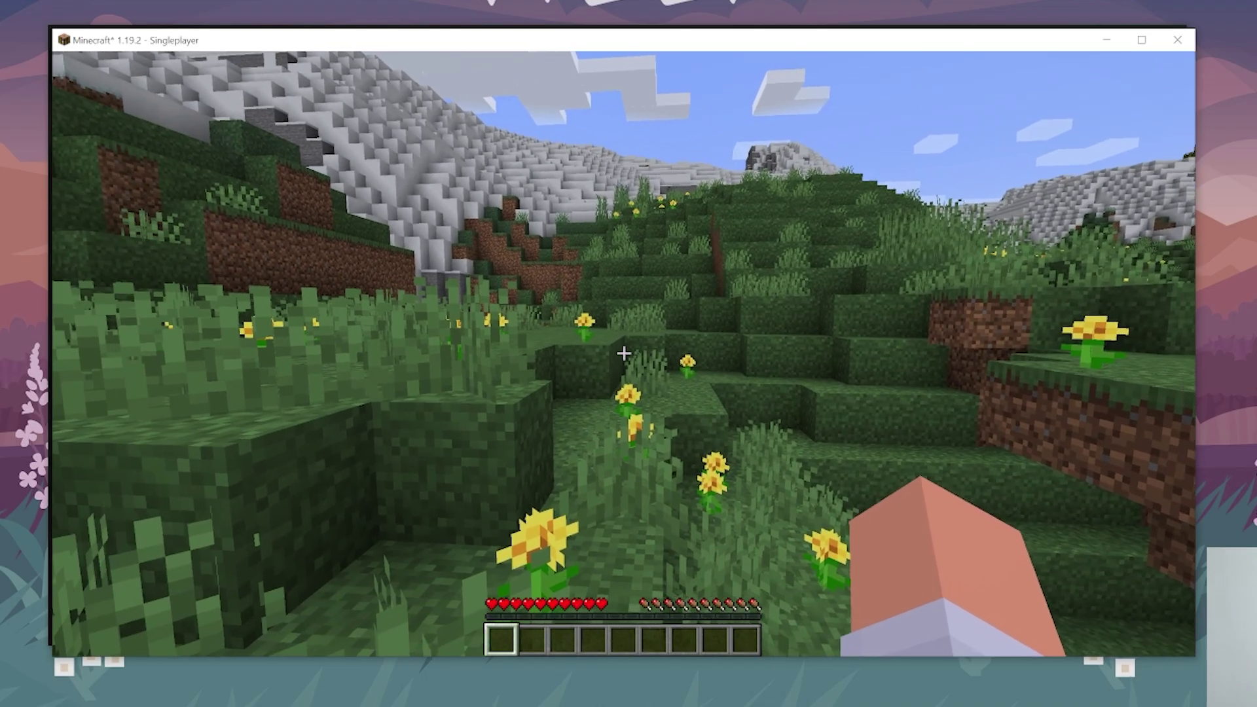
{"action": "key", "text": "F3"}
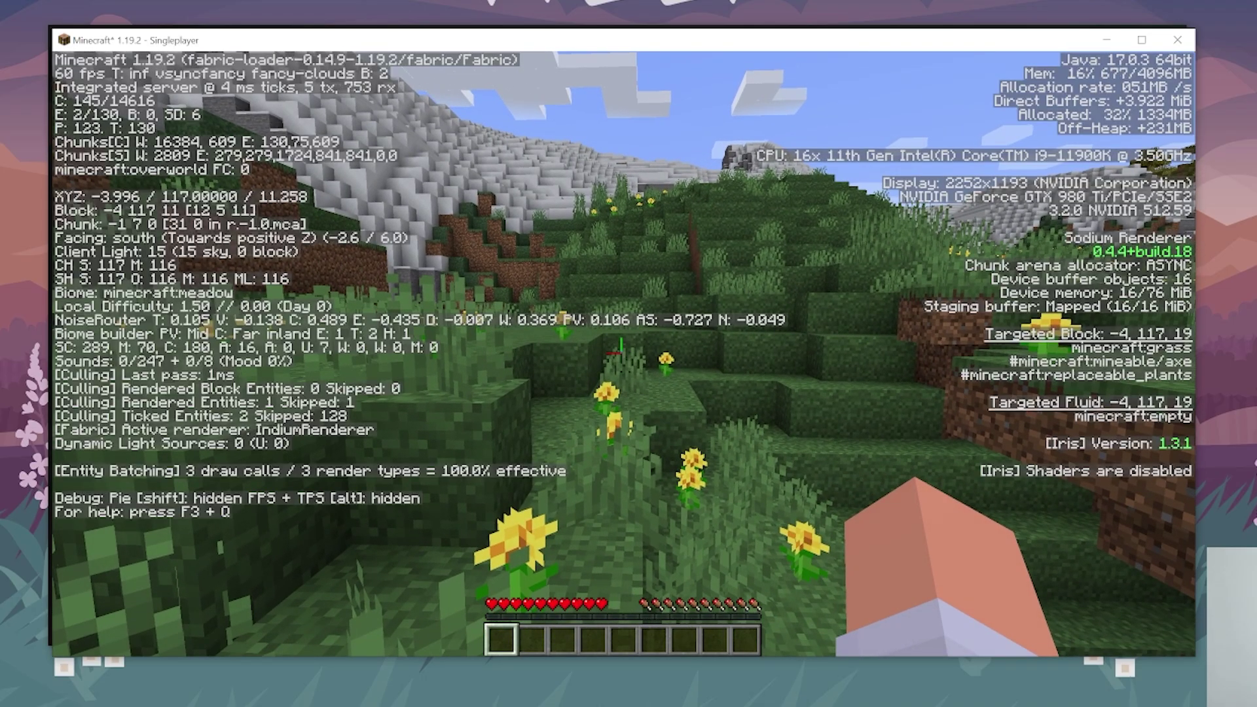
- Walk across the meadow from the spawn point with the debug overlay on to examine the frame rate
{"action": "key", "text": "w"}
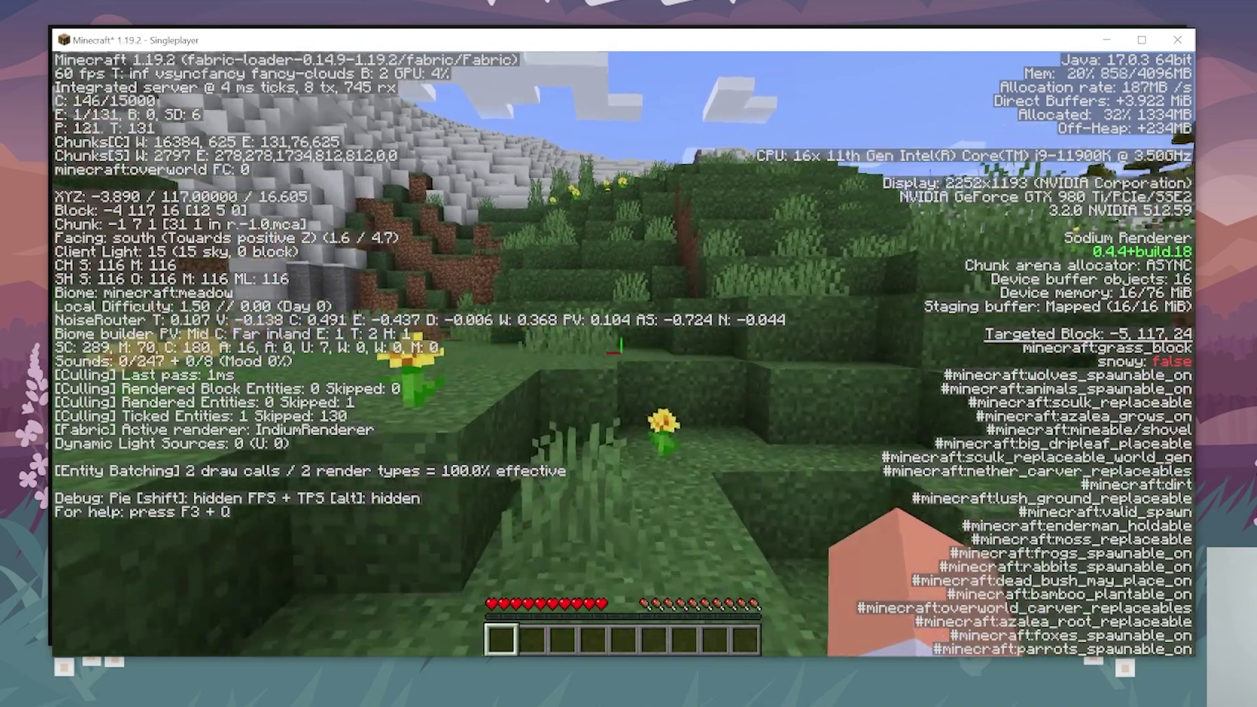
{"action": "key", "text": "w"}
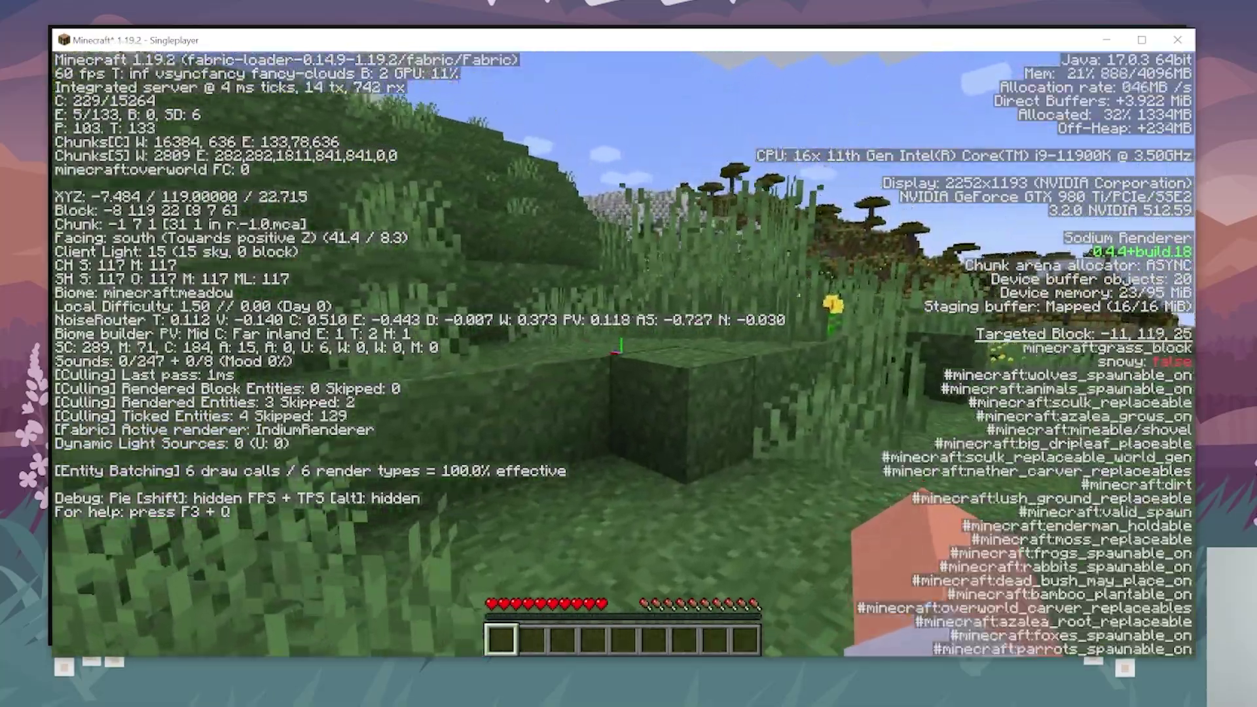
{"action": "key", "text": "w"}
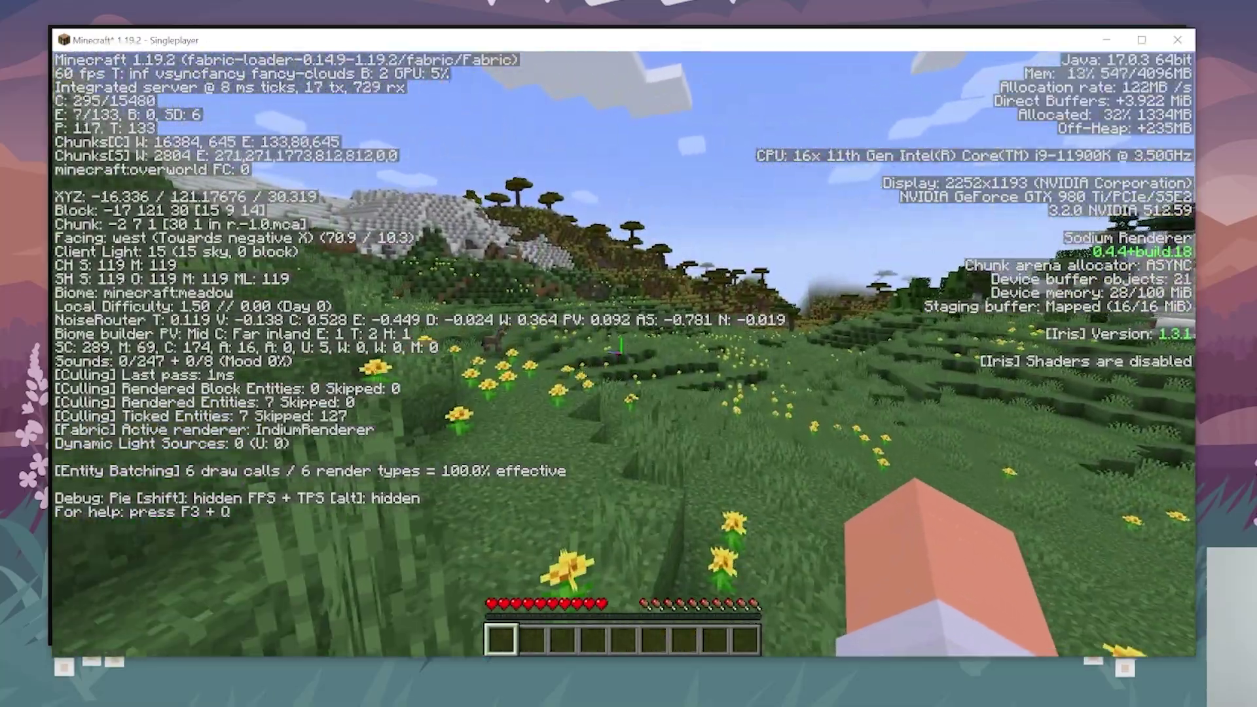
{"action": "key", "text": "w"}
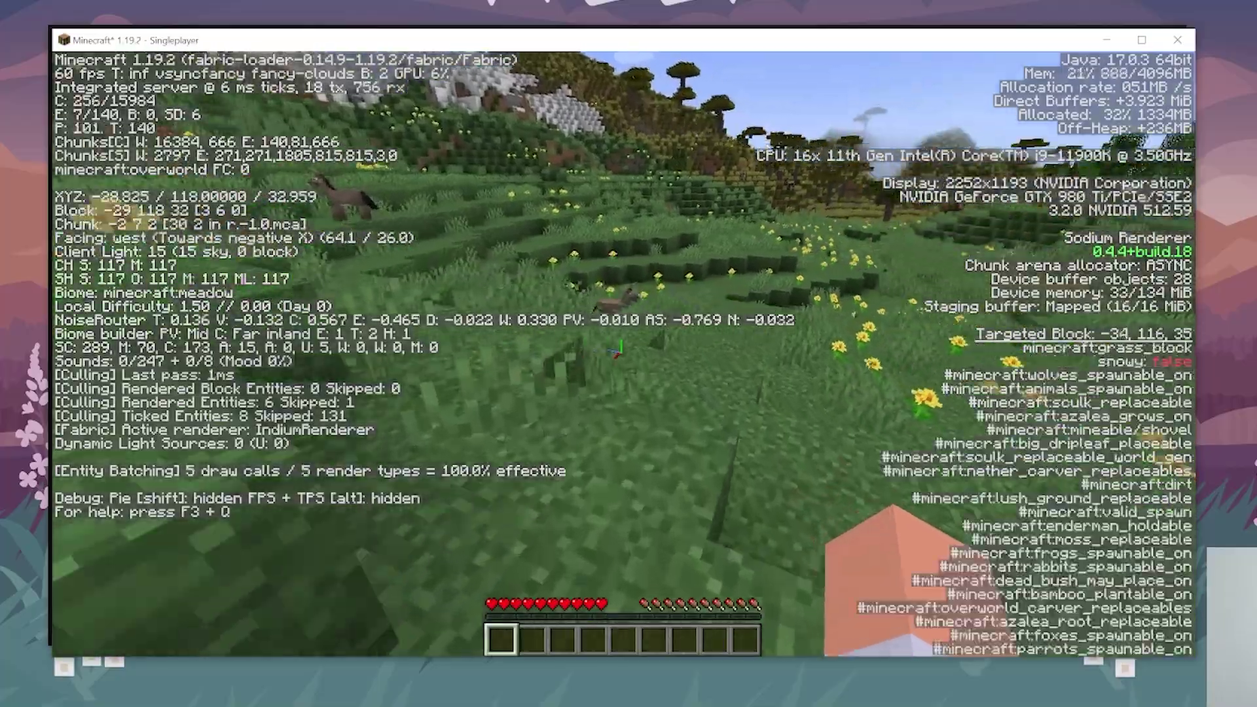
{"action": "key", "text": "w"}
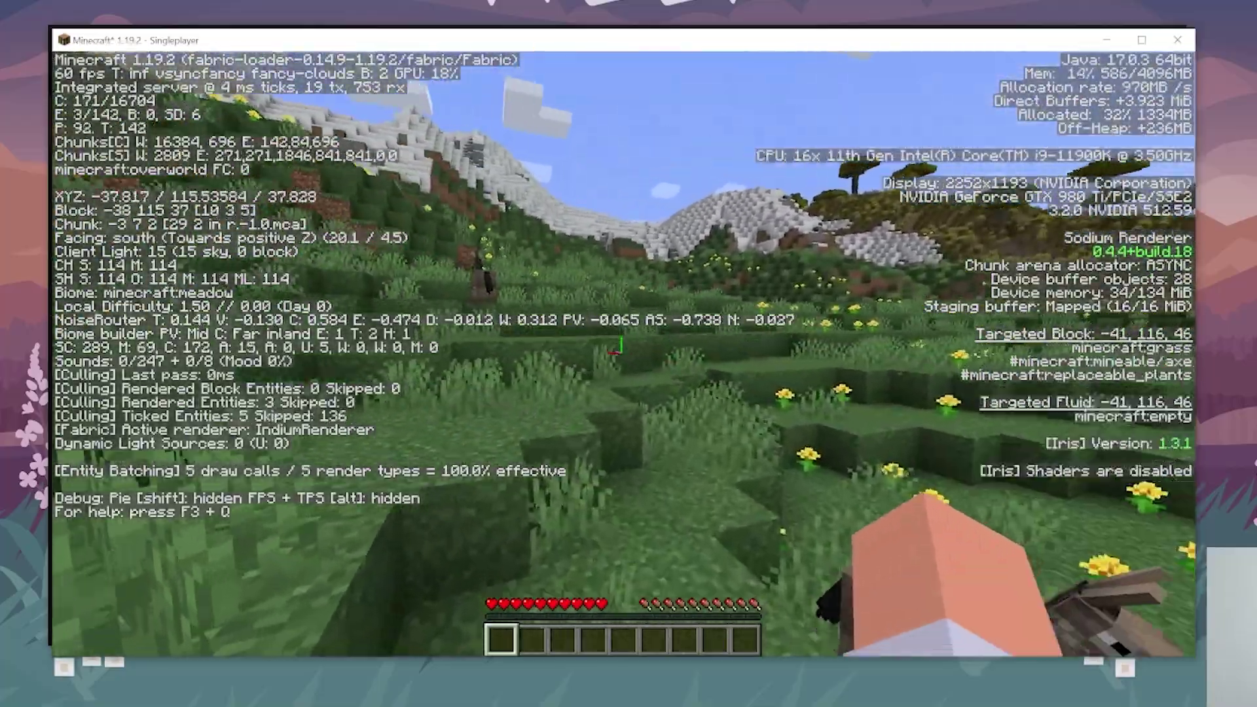
{"action": "key", "text": "w"}
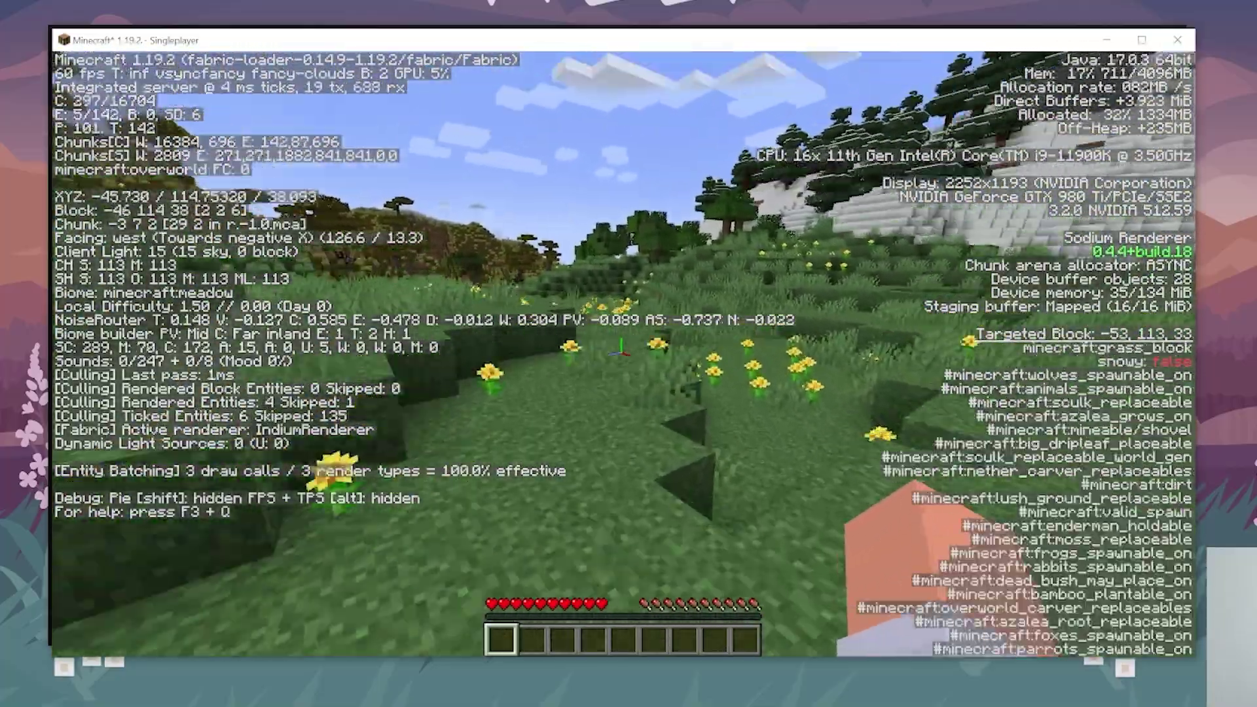
{"action": "key", "text": "w"}
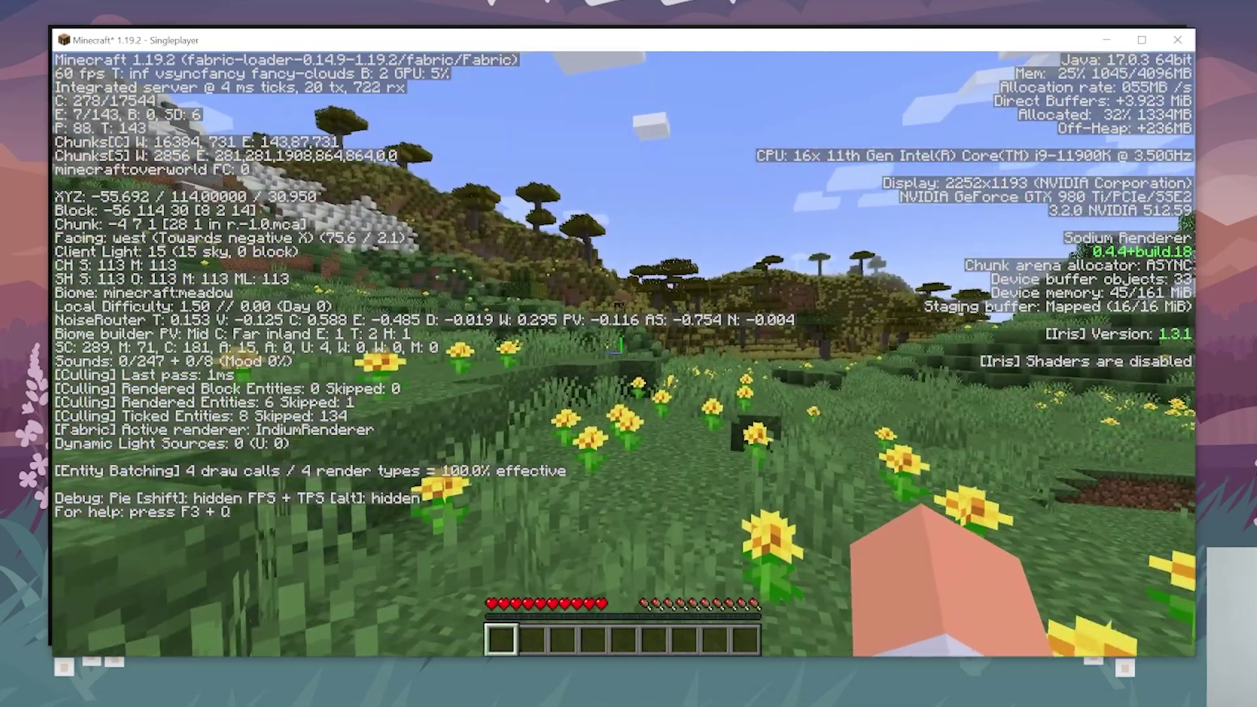
- Turn VSync off in the video settings, apply the change and return to the game
{"action": "key", "text": "Escape"}
{"action": "left_click", "coordinate": [483, 340]}
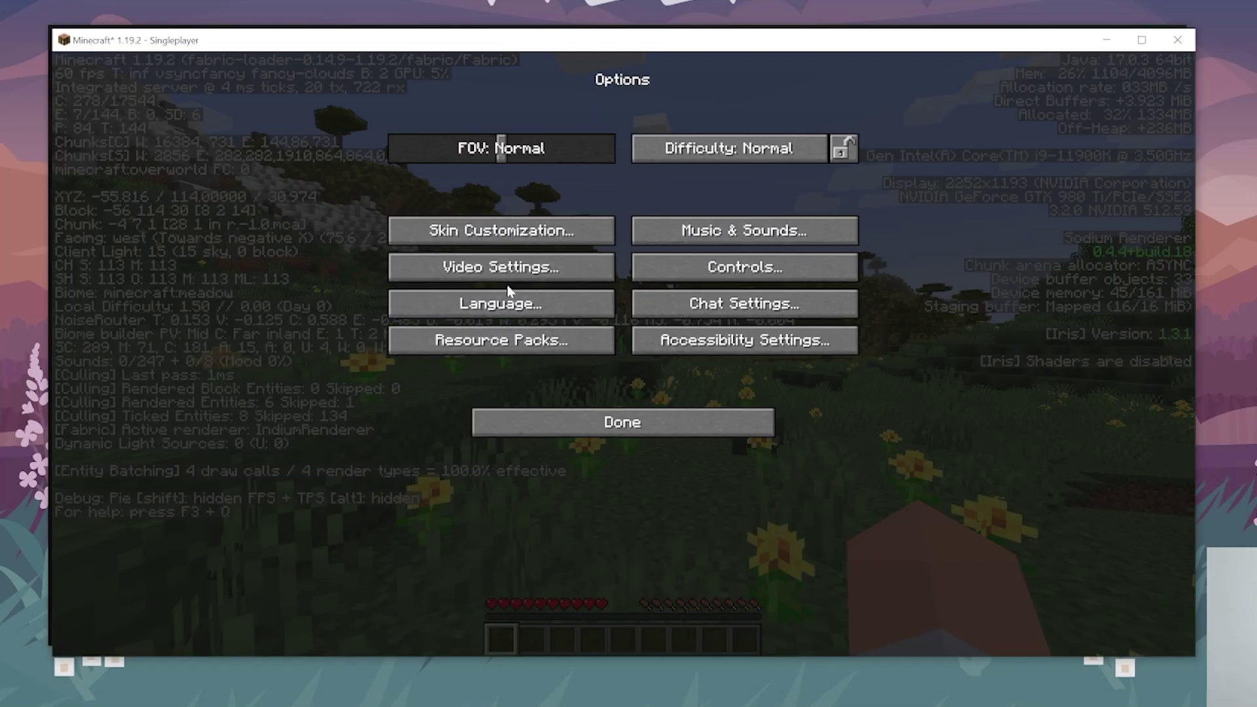
{"action": "left_click", "coordinate": [508, 282]}
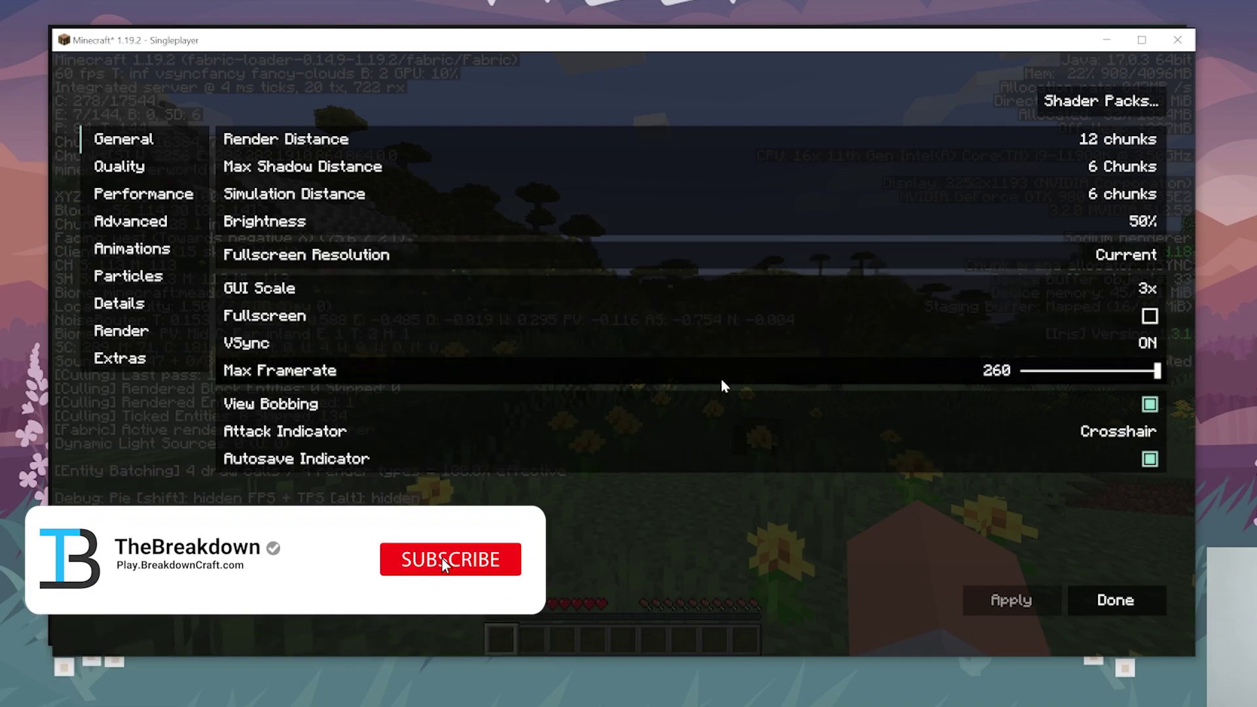
{"action": "left_click", "coordinate": [664, 354]}
{"action": "left_click", "coordinate": [960, 346]}
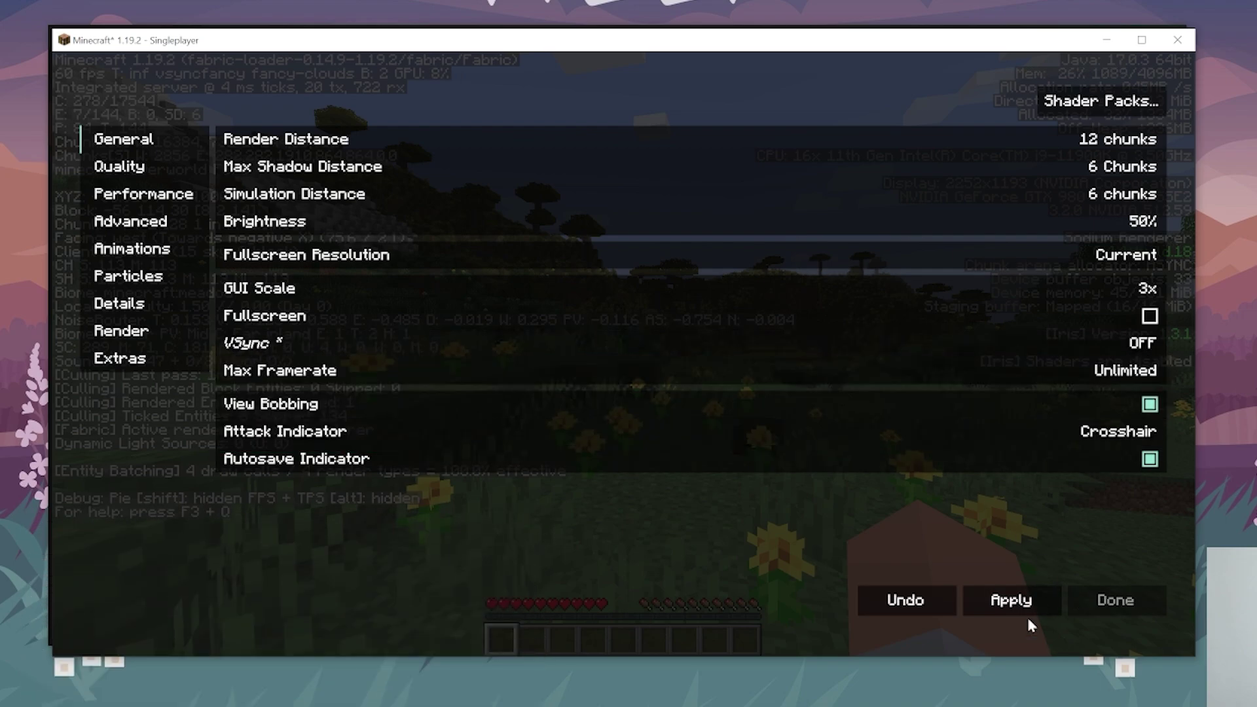
{"action": "key", "text": "Escape"}
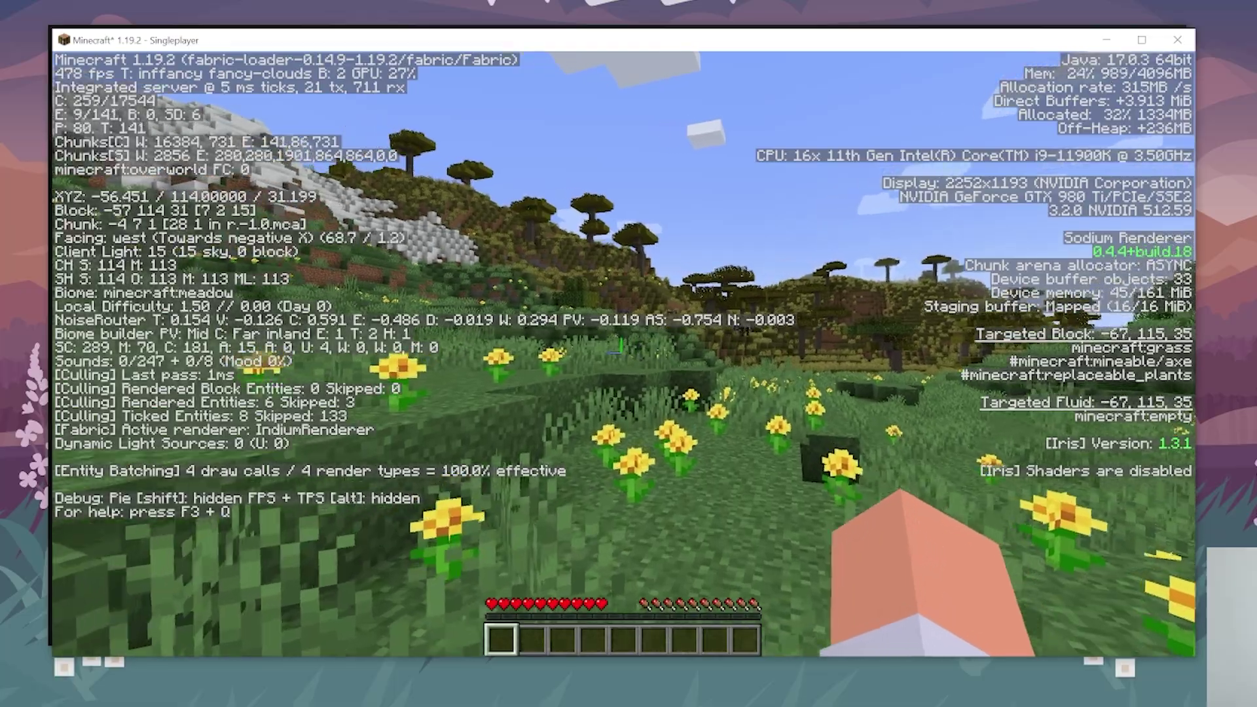
- Walk through the meadow towards the savanna to examine the frame rate with VSync off
{"action": "key", "text": "w"}
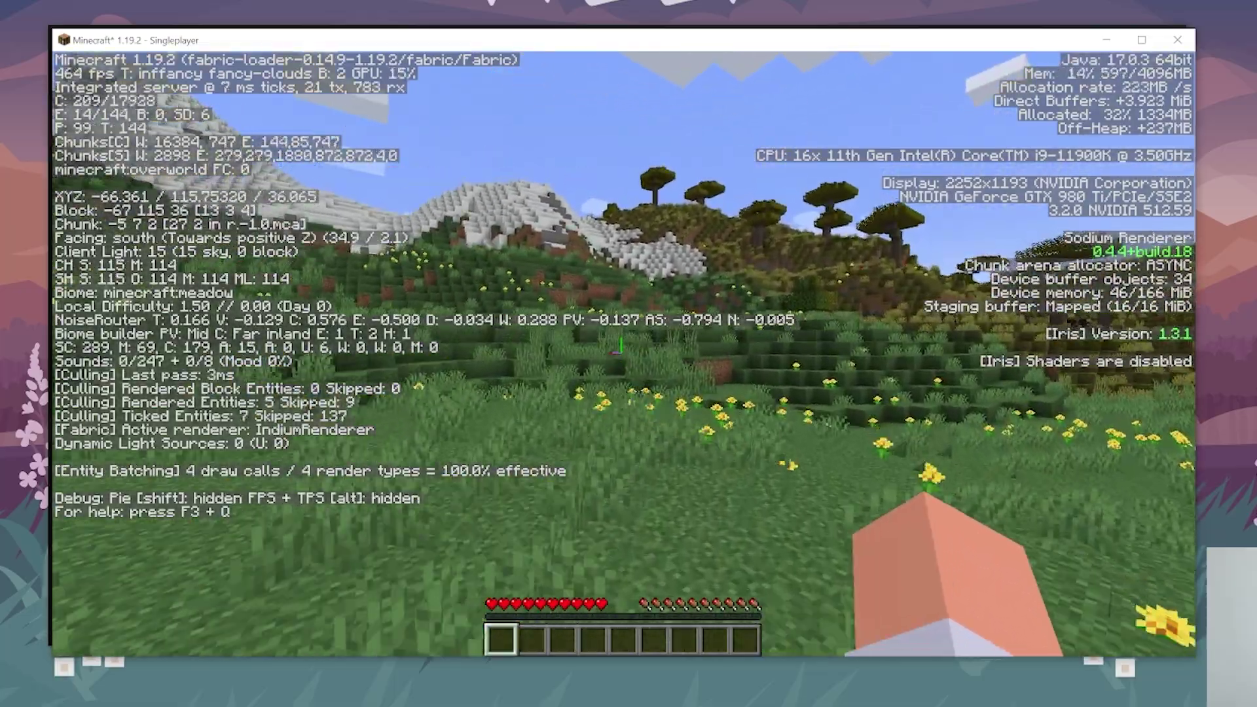
{"action": "key", "text": "w"}
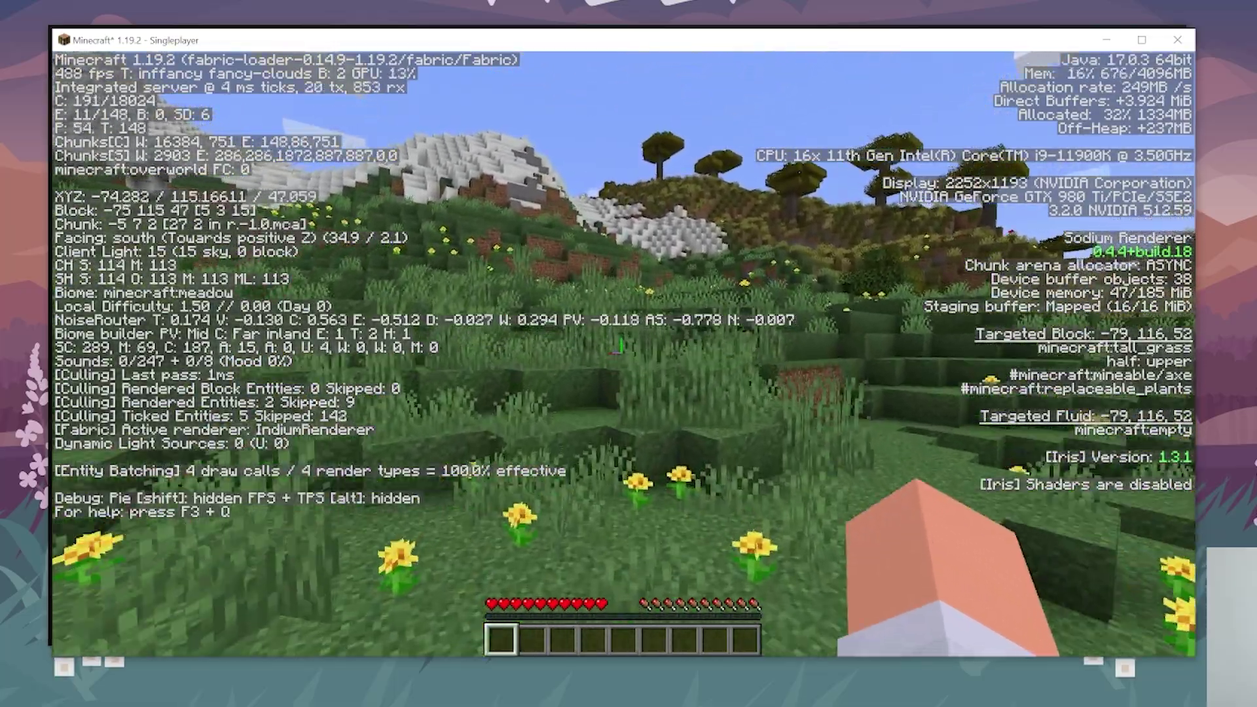
{"action": "key", "text": "w"}
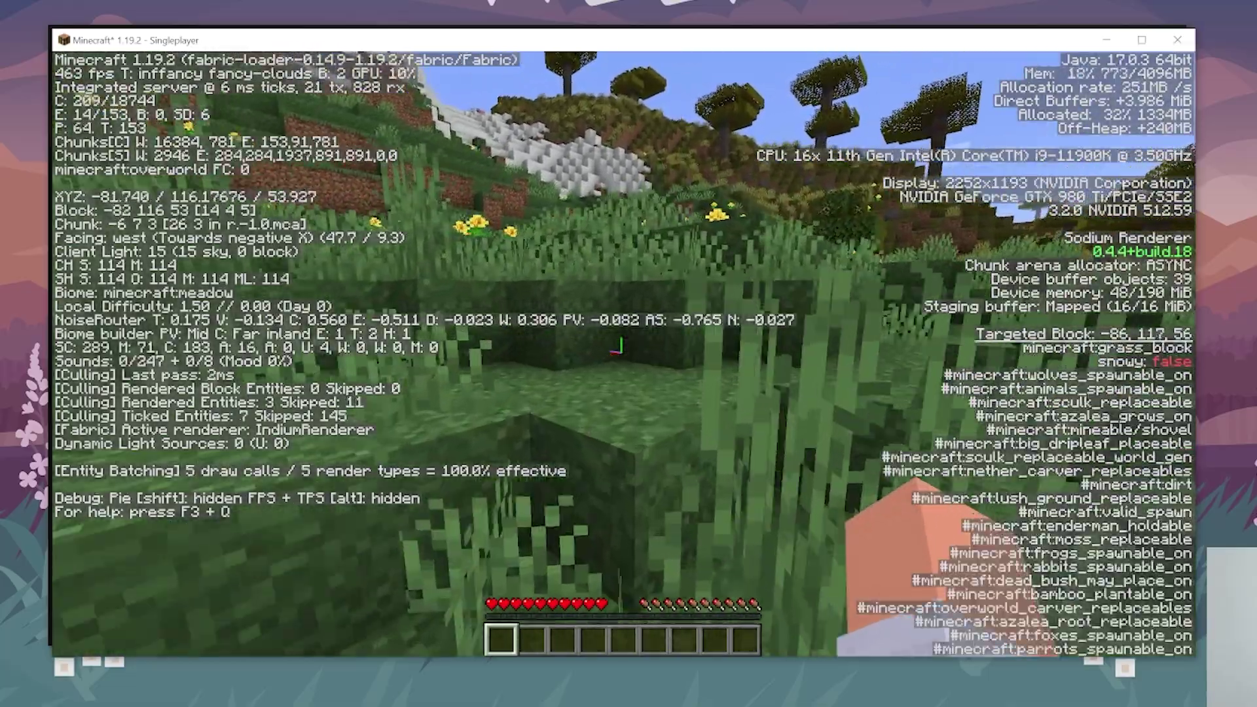
{"action": "key", "text": "w"}
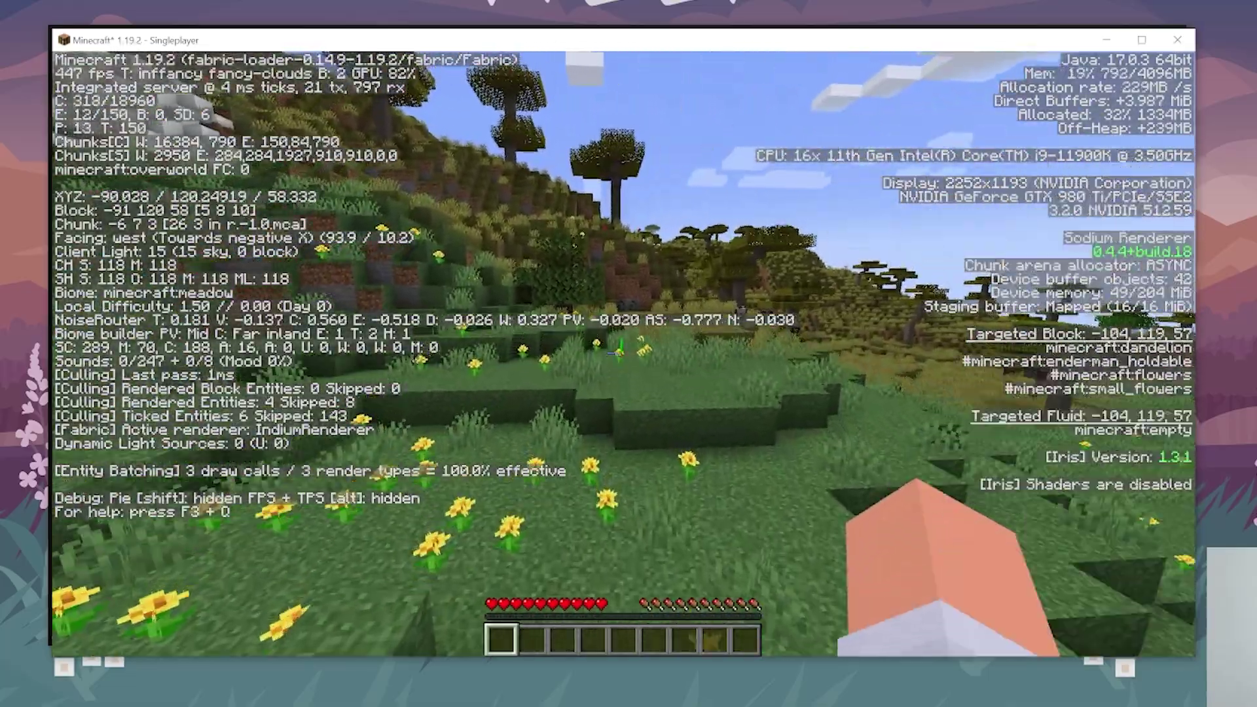
{"action": "key", "text": "w"}
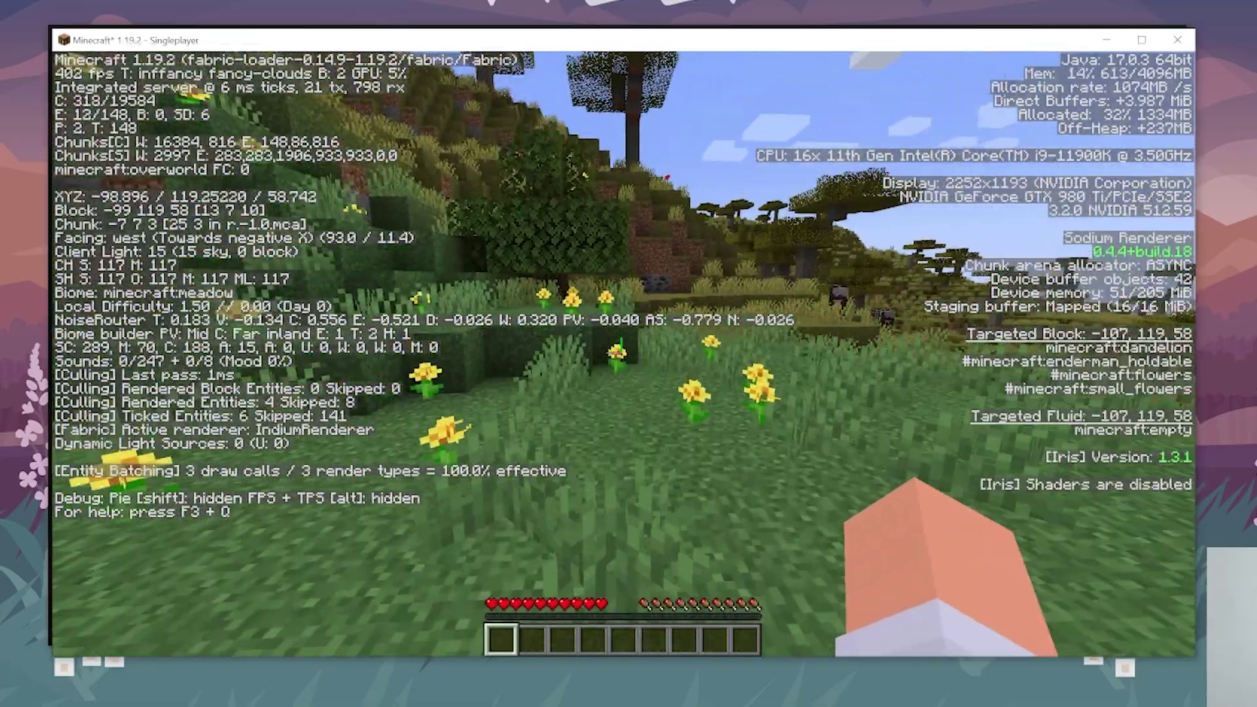
{"action": "key", "text": "w"}
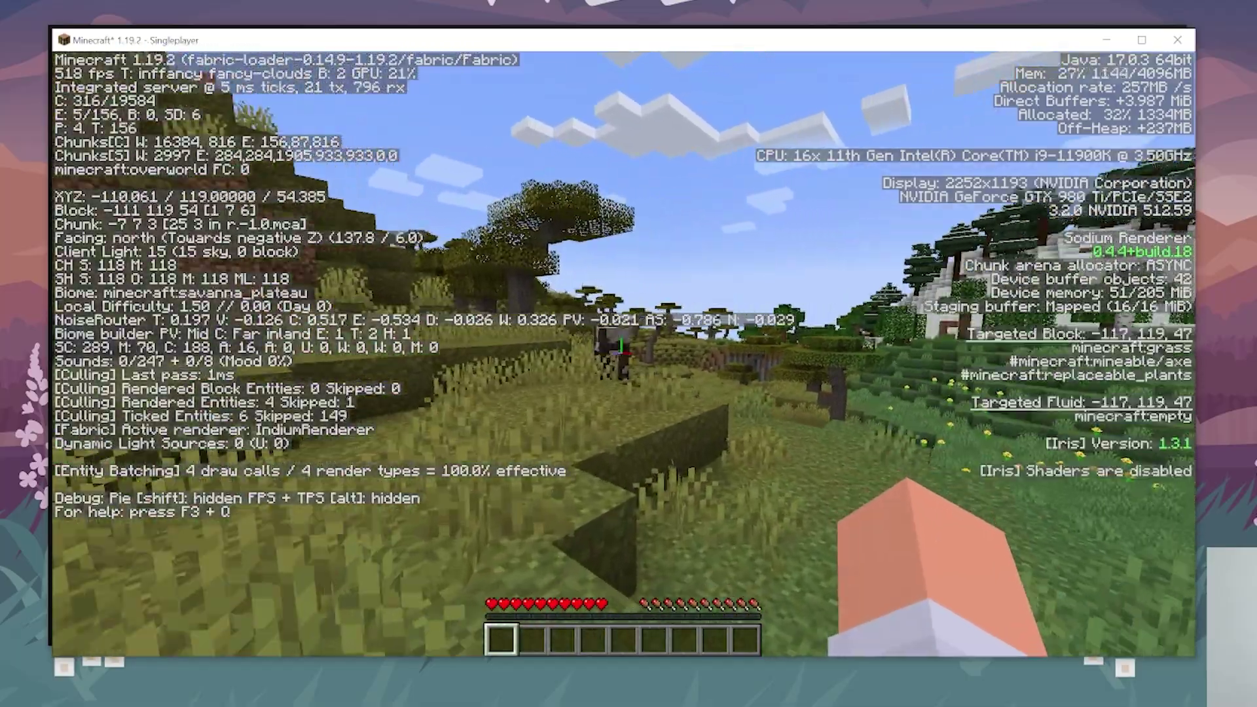
{"action": "key", "text": "w"}
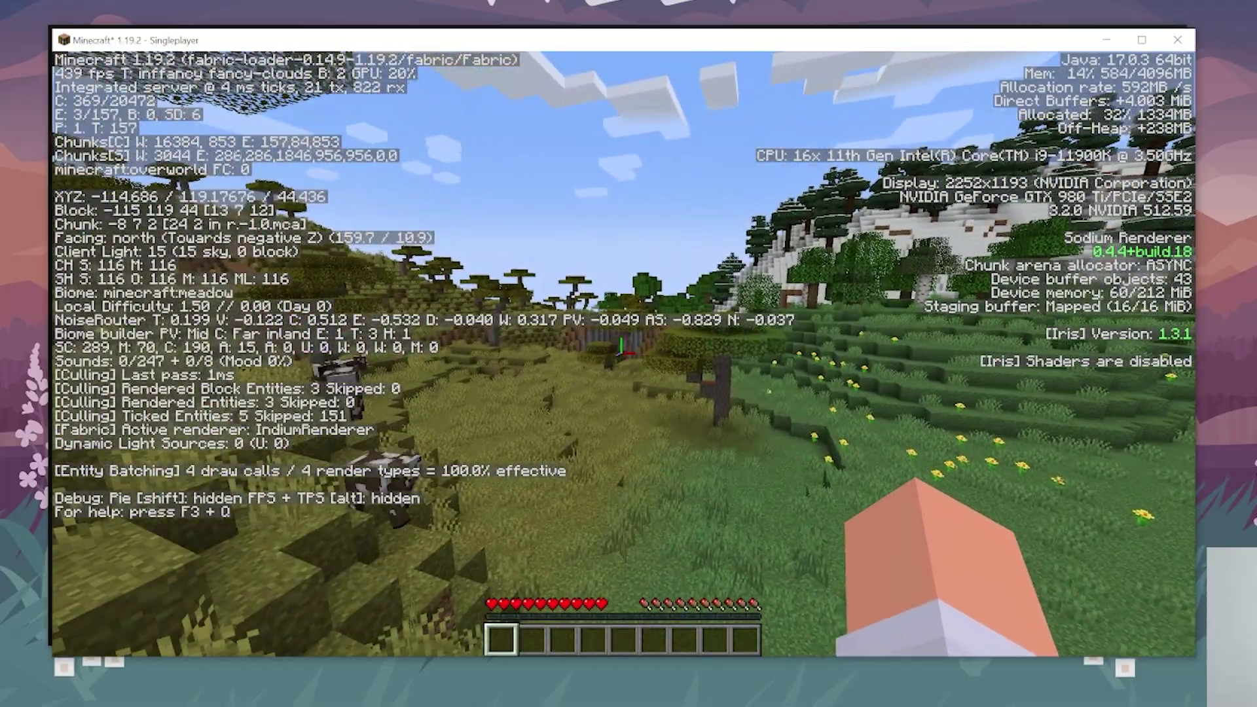
{"action": "key", "text": "w"}
- Check the video settings and their categories without changing anything, and resume walking through the savanna
{"action": "key", "text": "Escape"}
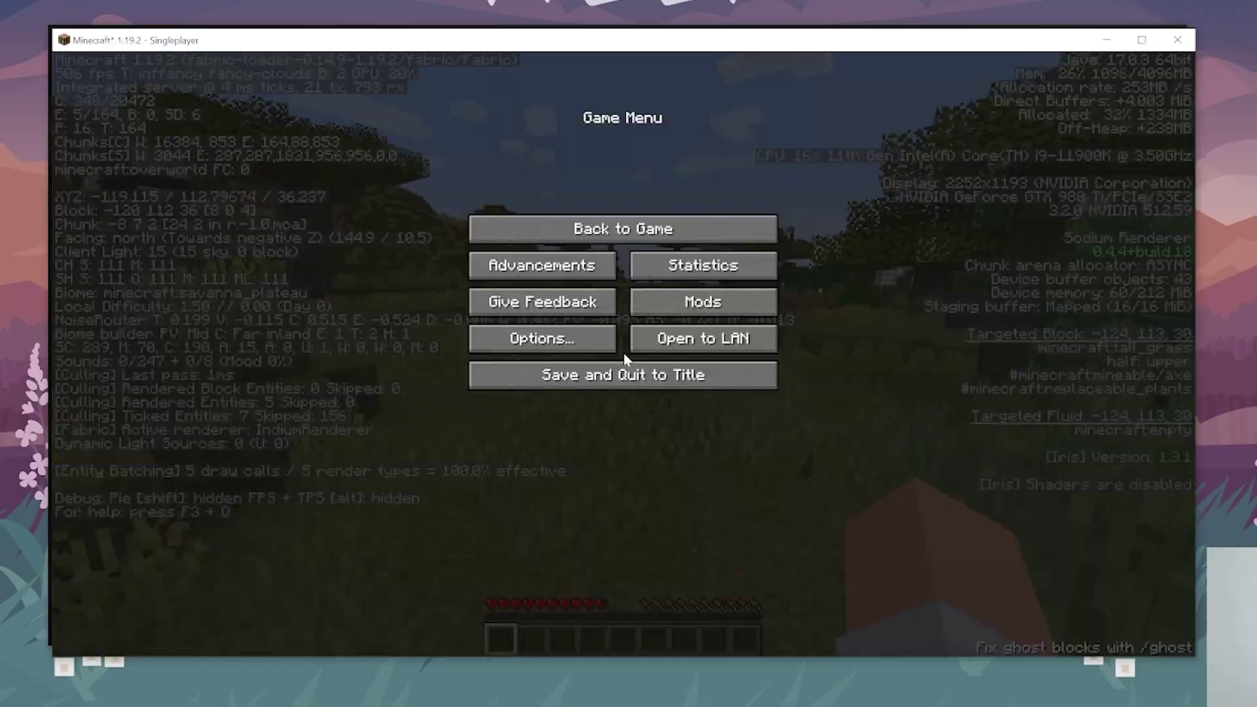
{"action": "left_click", "coordinate": [535, 354]}
{"action": "left_click", "coordinate": [534, 268]}
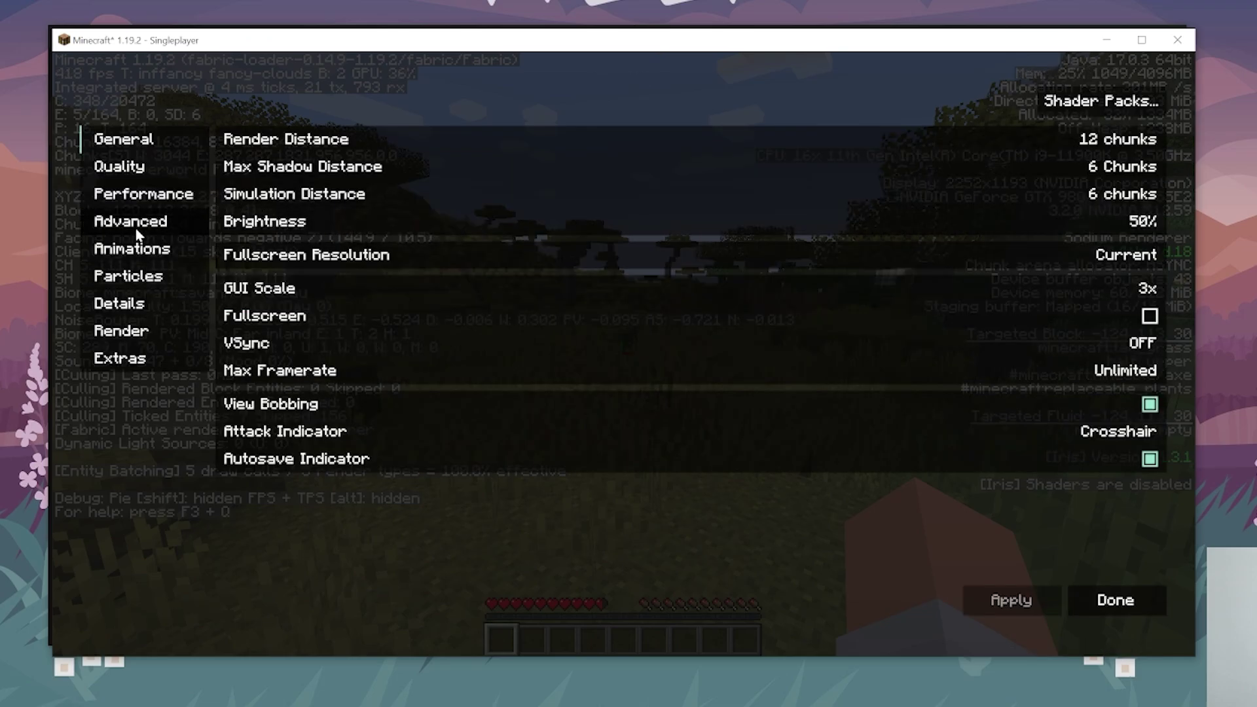
{"action": "key", "text": "Escape"}
{"action": "key", "text": "Escape"}
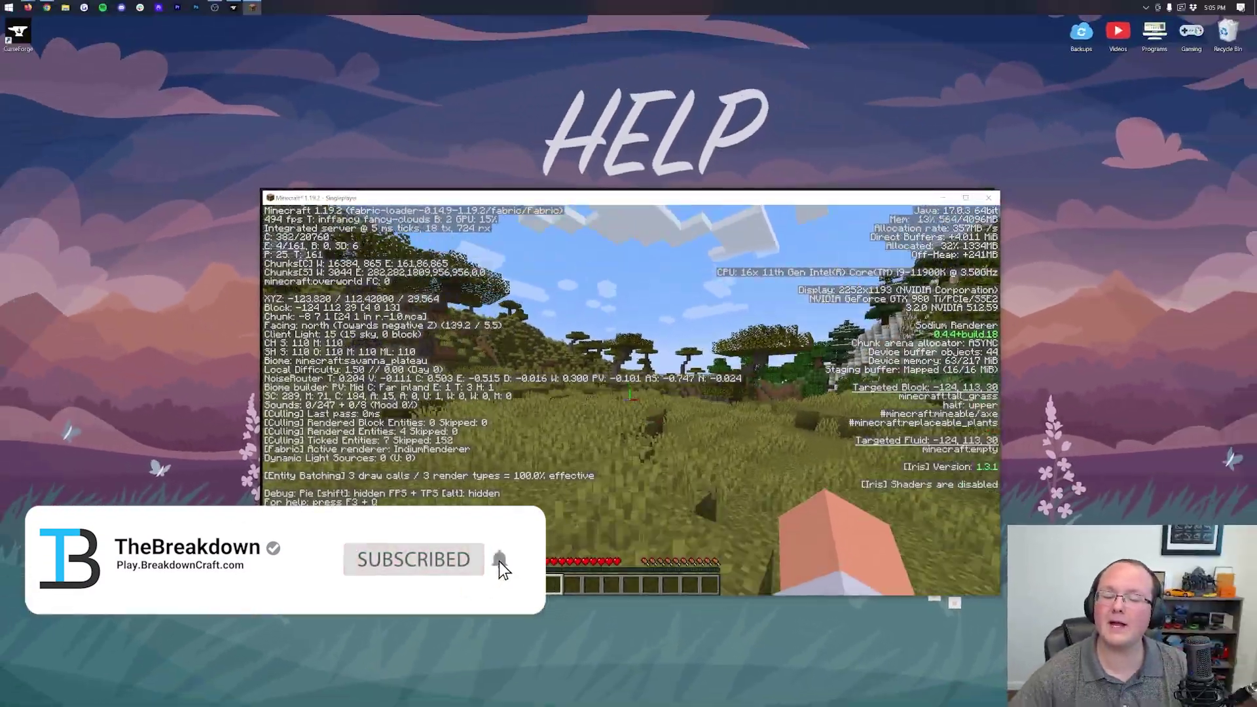
{"action": "key", "text": "w"}
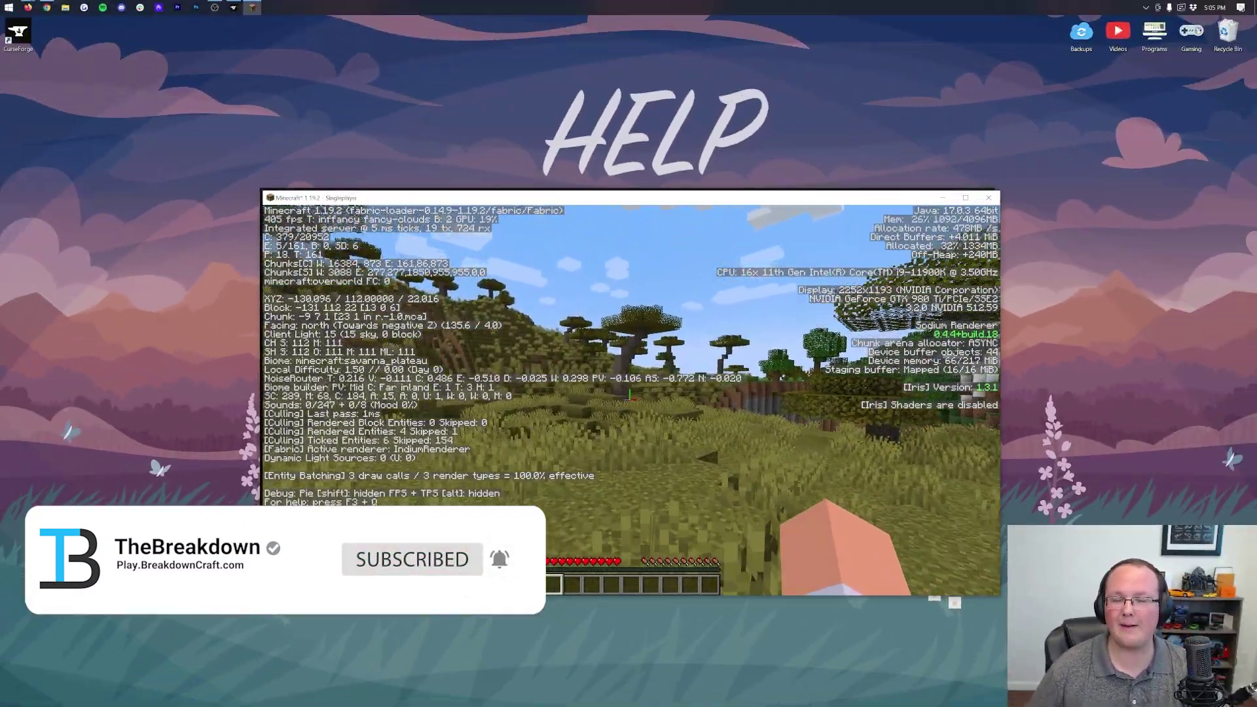